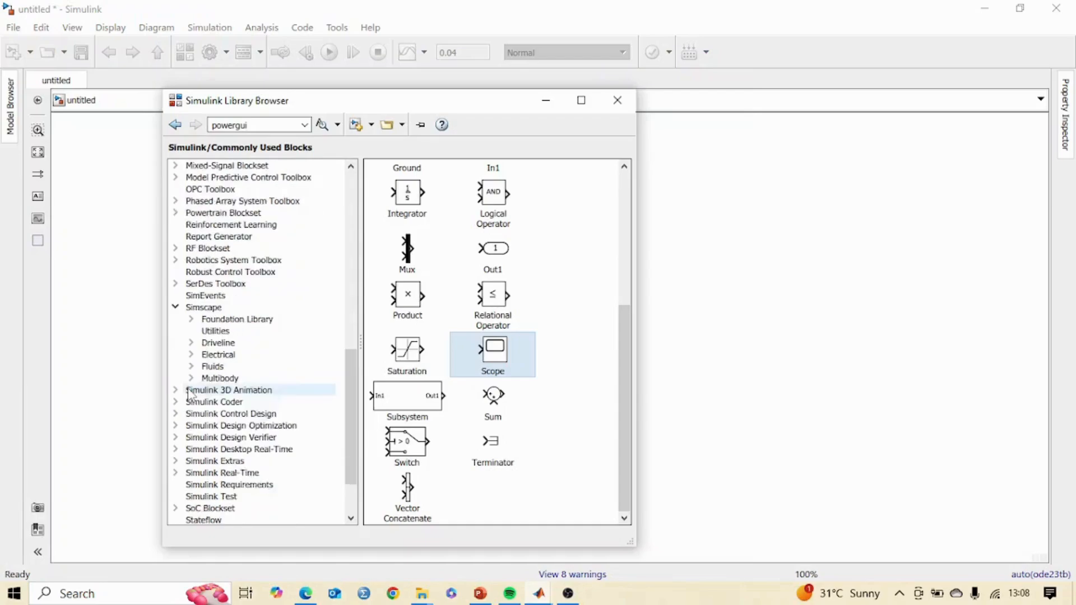
- Add an AC Voltage Source to the model from the Specialized Power Systems Electrical Sources library
left_click(192, 318)
scroll(234, 369, "down", 2)
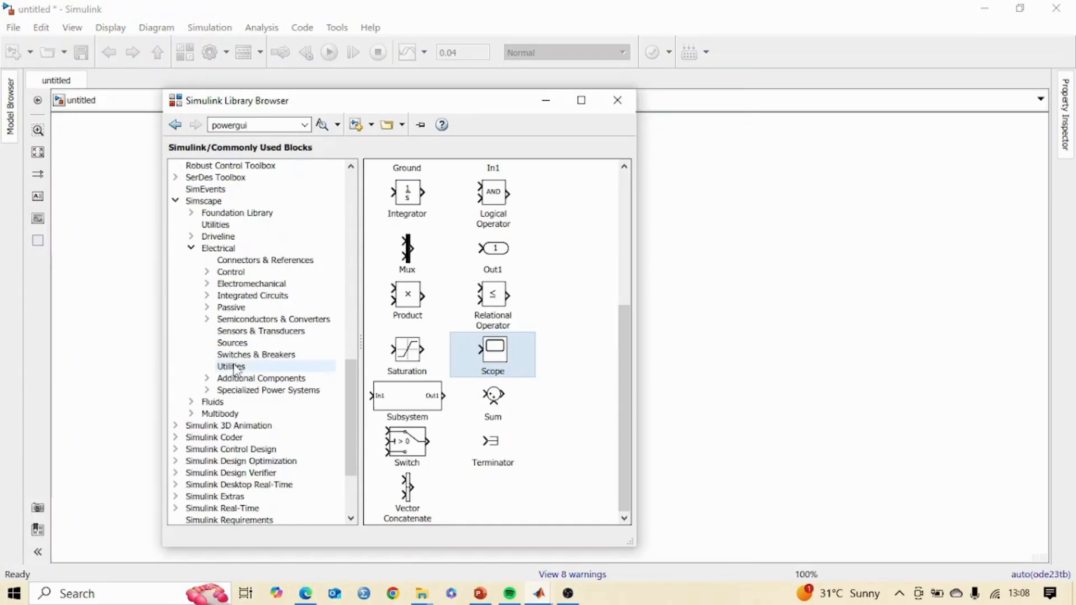
left_click(207, 389)
scroll(264, 398, "down", 2)
scroll(263, 396, "down", 2)
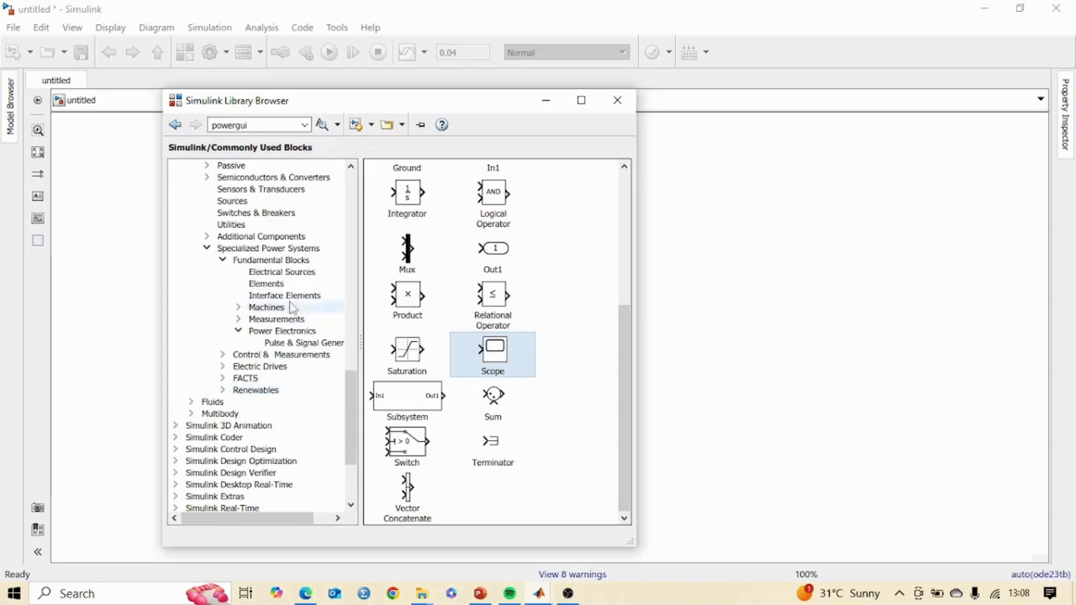
left_click(291, 273)
left_click(523, 188)
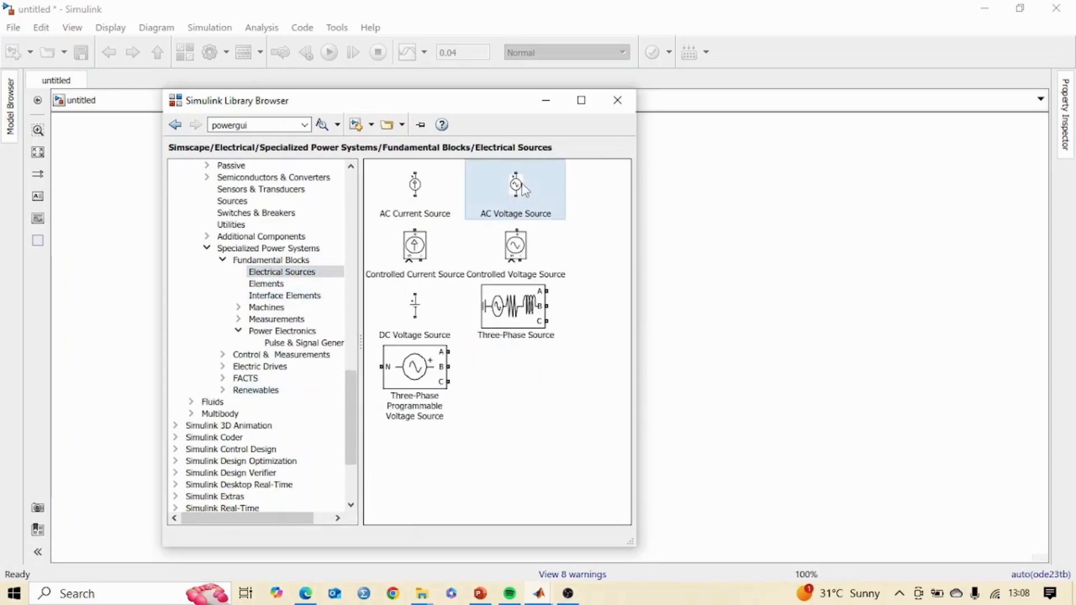
right_click(523, 188)
left_click(560, 195)
- Add a Series RLC Branch to the model from the Fundamental Blocks Elements library
left_click(270, 285)
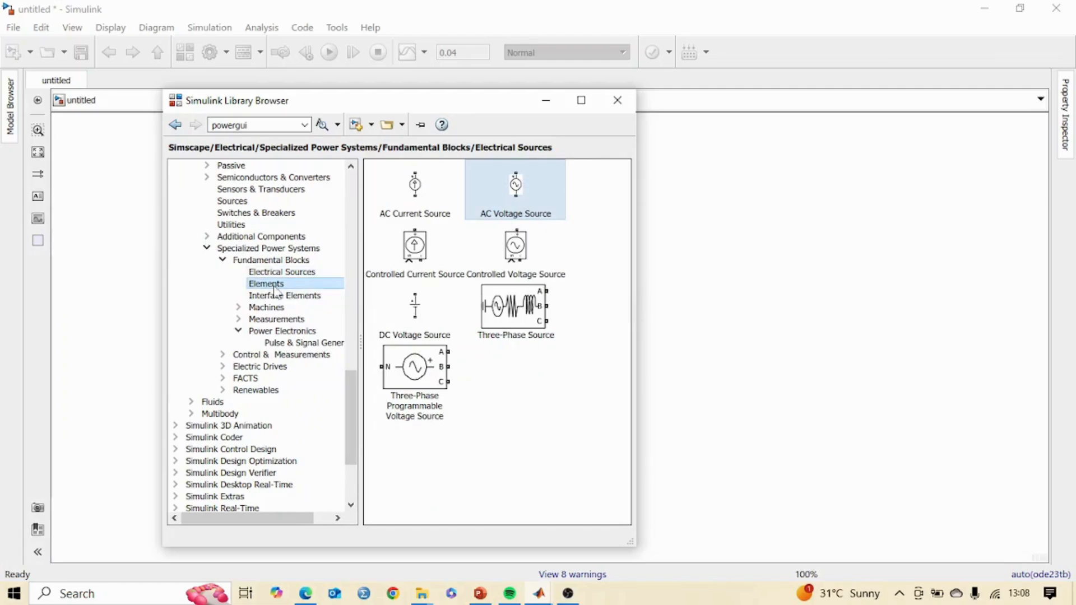
scroll(529, 327, "down", 3)
left_click(526, 367)
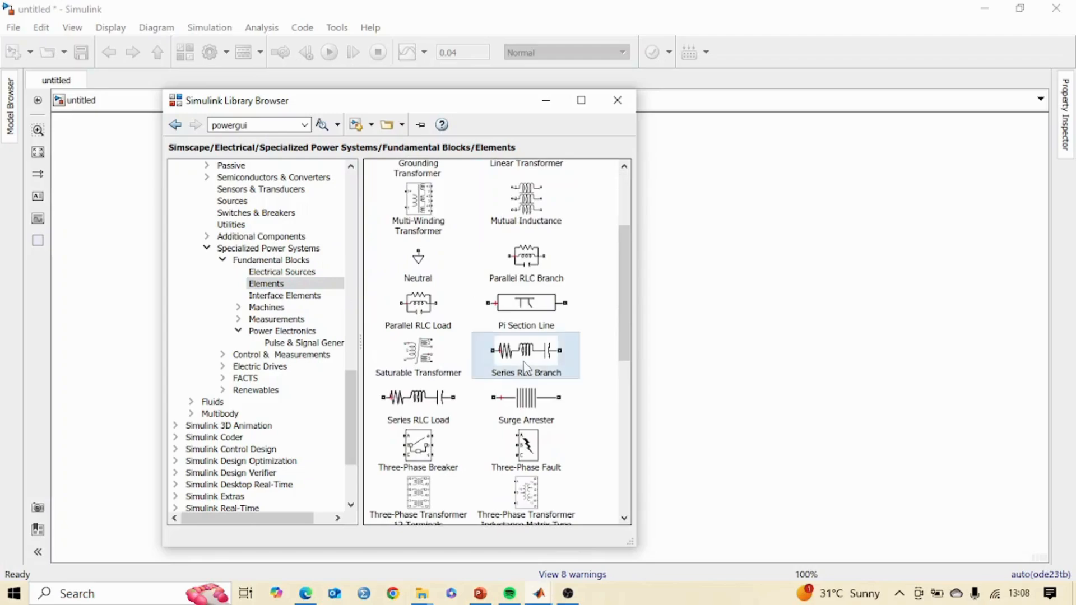
right_click(545, 363)
left_click(586, 373)
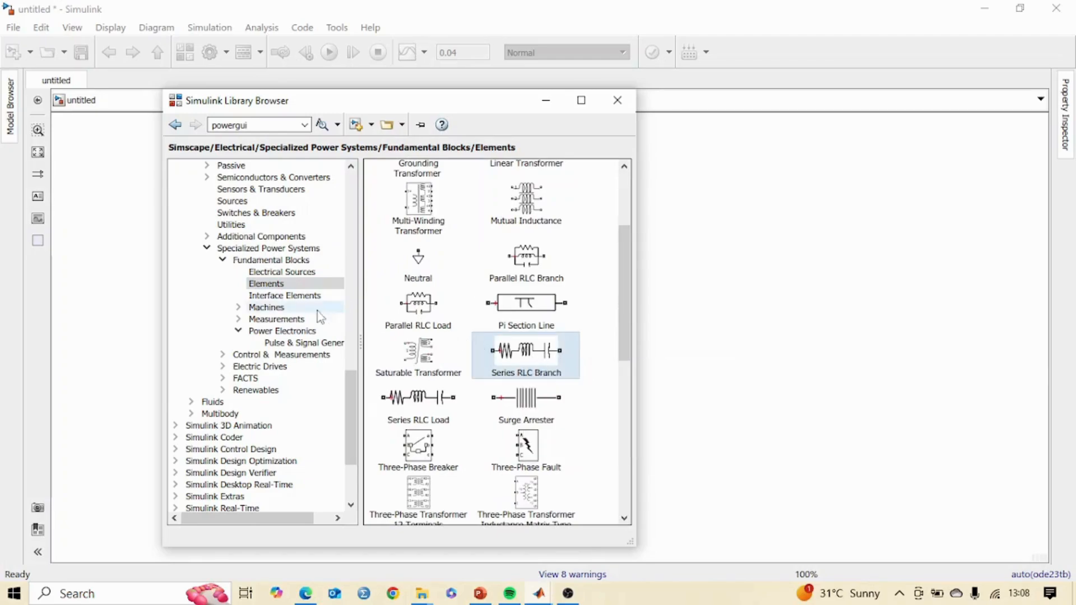
- Add a Current Measurement and a Voltage Measurement block to the model from the Measurements library
left_click(275, 319)
left_click(435, 260)
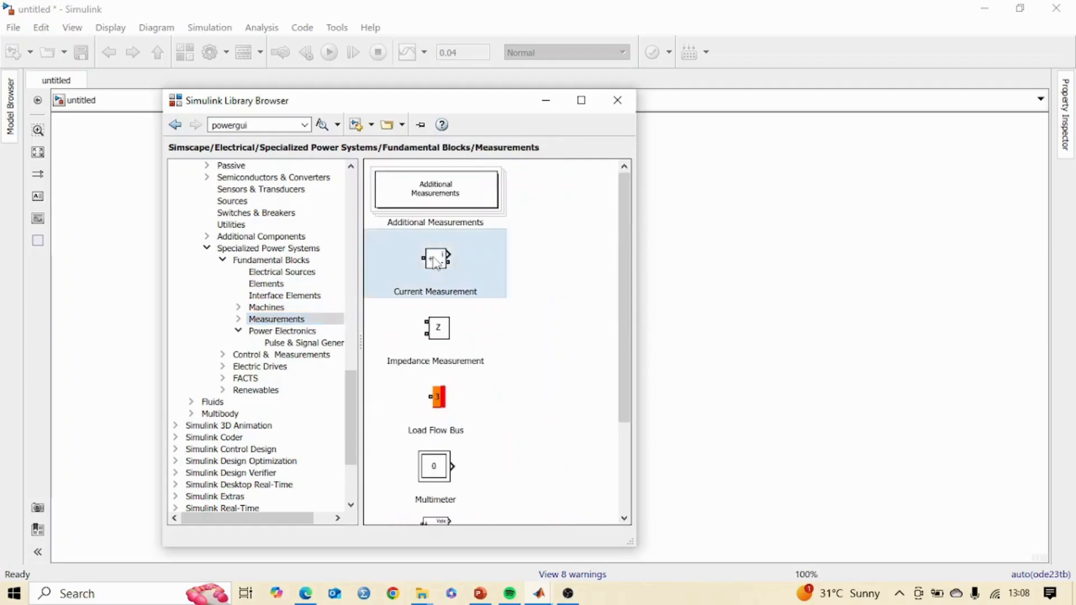
right_click(436, 263)
left_click(471, 269)
scroll(465, 323, "down", 3)
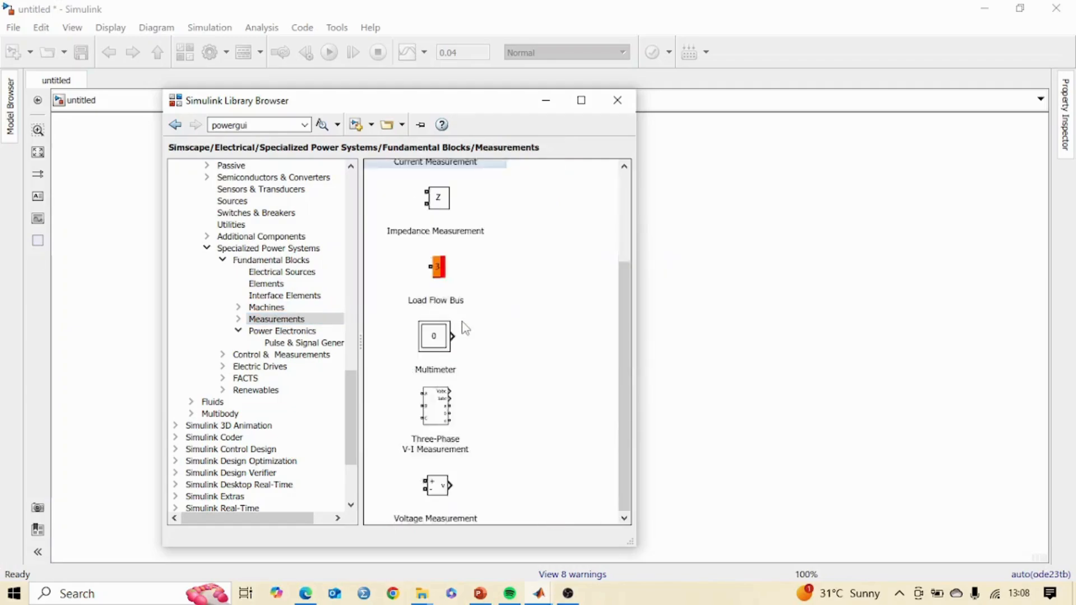
left_click(443, 487)
right_click(456, 483)
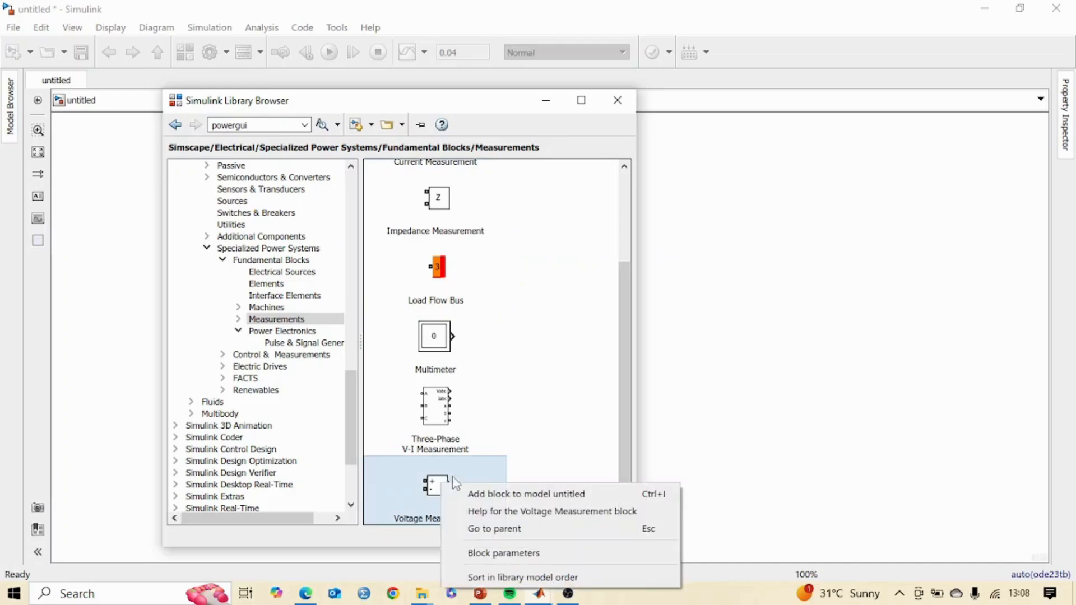
left_click(511, 493)
- Add a Diode to the model from the Power Electronics library
left_click(289, 332)
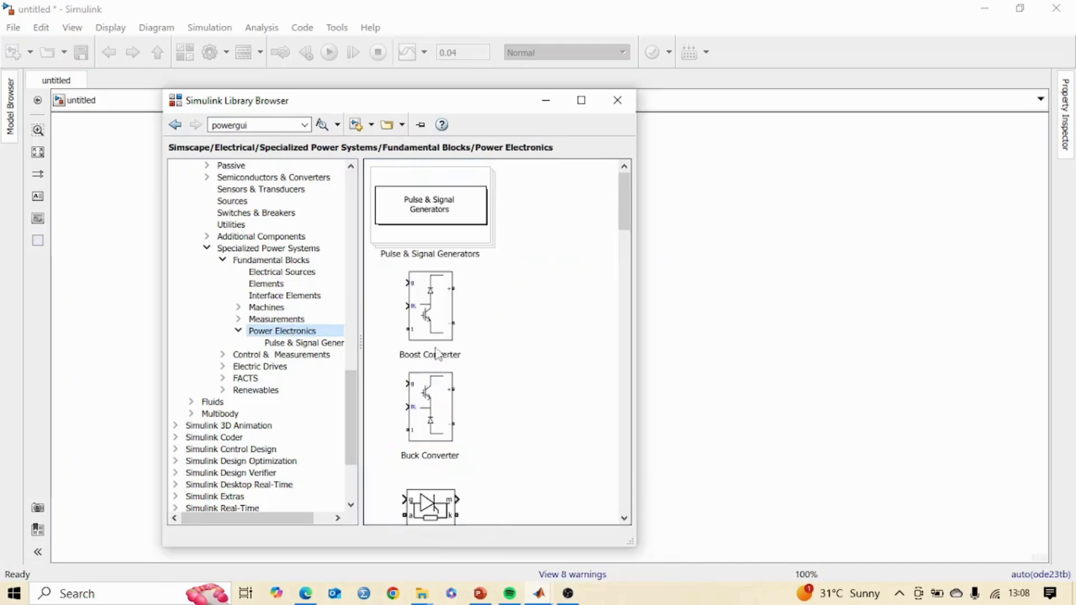
scroll(443, 352, "down", 4)
scroll(441, 350, "down", 2)
left_click(432, 328)
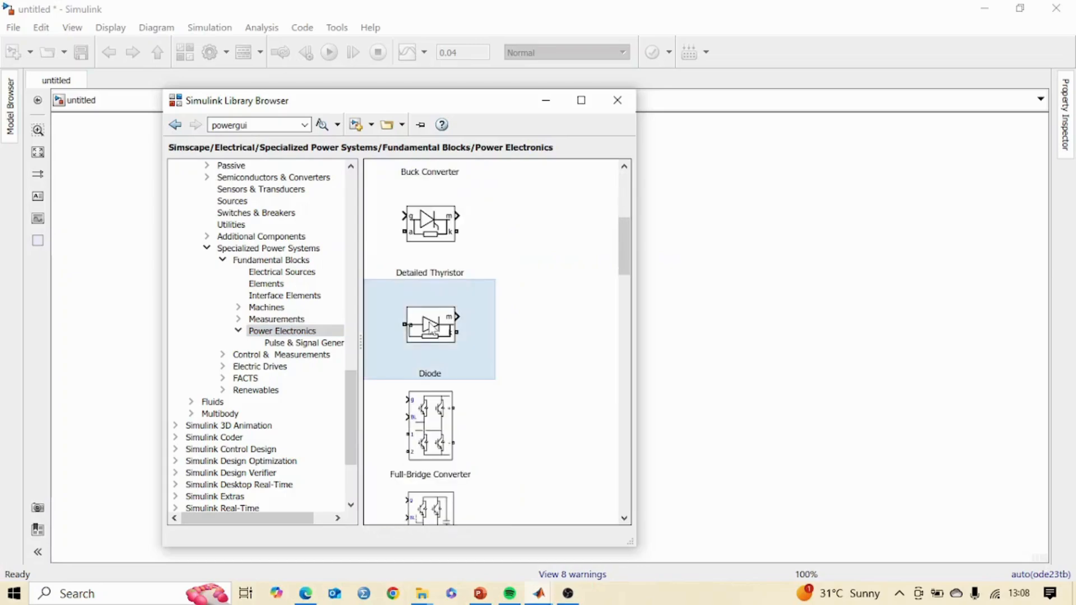
right_click(446, 324)
left_click(493, 334)
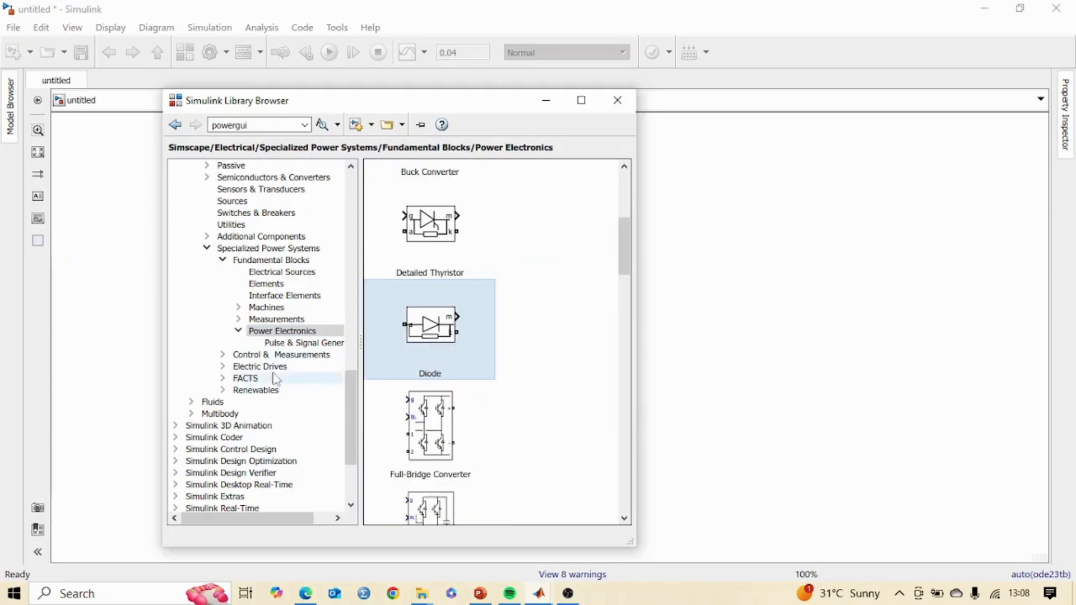
- Add the powergui block to the model from the Fundamental Blocks library
left_click(271, 260)
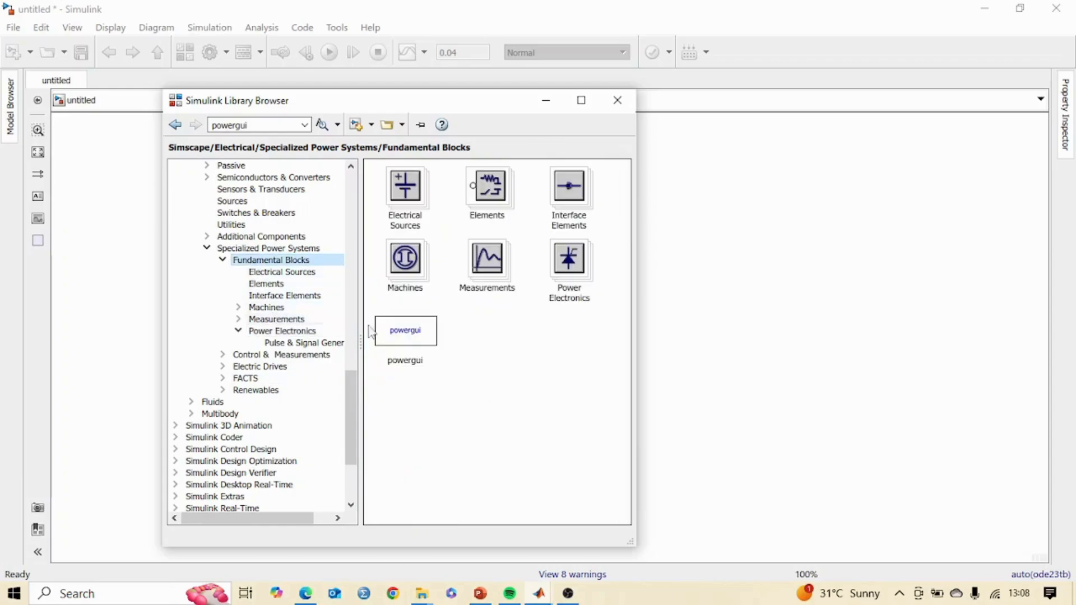
left_click(399, 339)
right_click(399, 339)
left_click(449, 345)
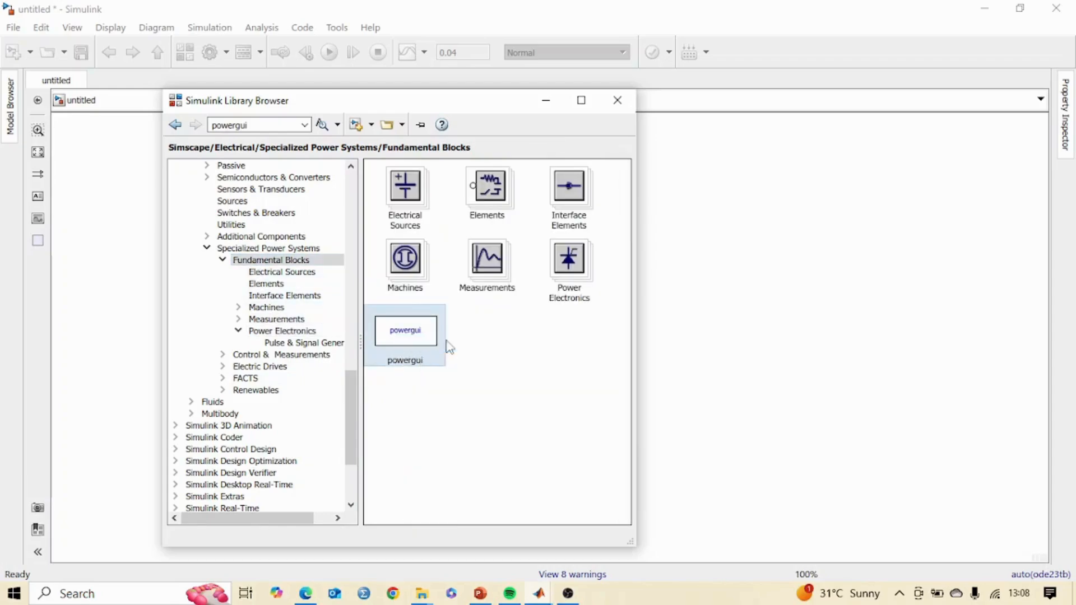
- Add a Scope to the model from Simulink's Commonly Used Blocks library
left_click_drag(351, 394, 340, 196)
left_click(314, 178)
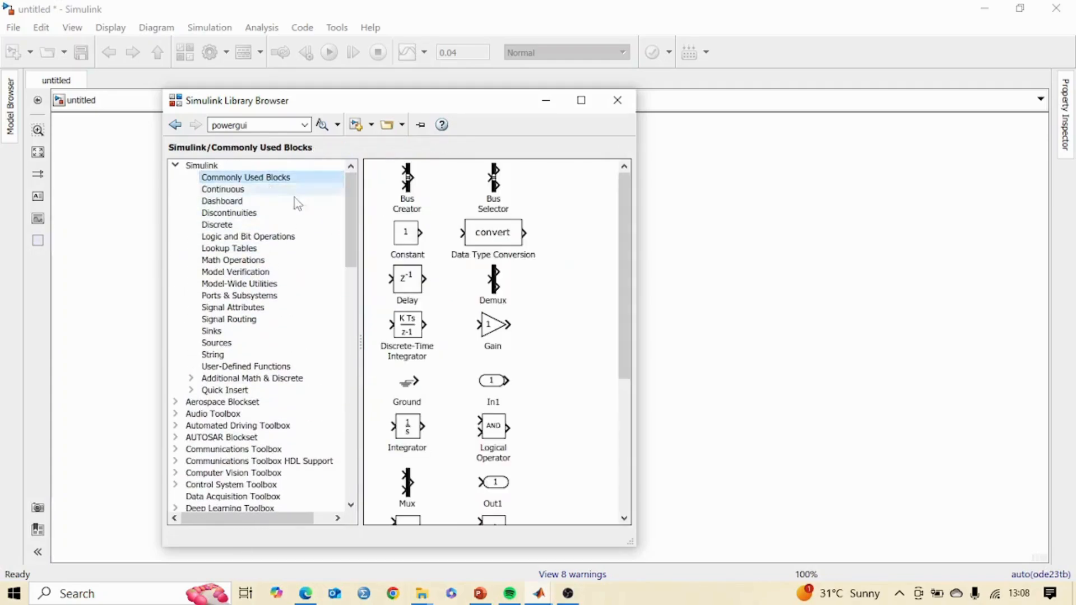
scroll(487, 362, "down", 3)
scroll(487, 362, "down", 2)
right_click(499, 348)
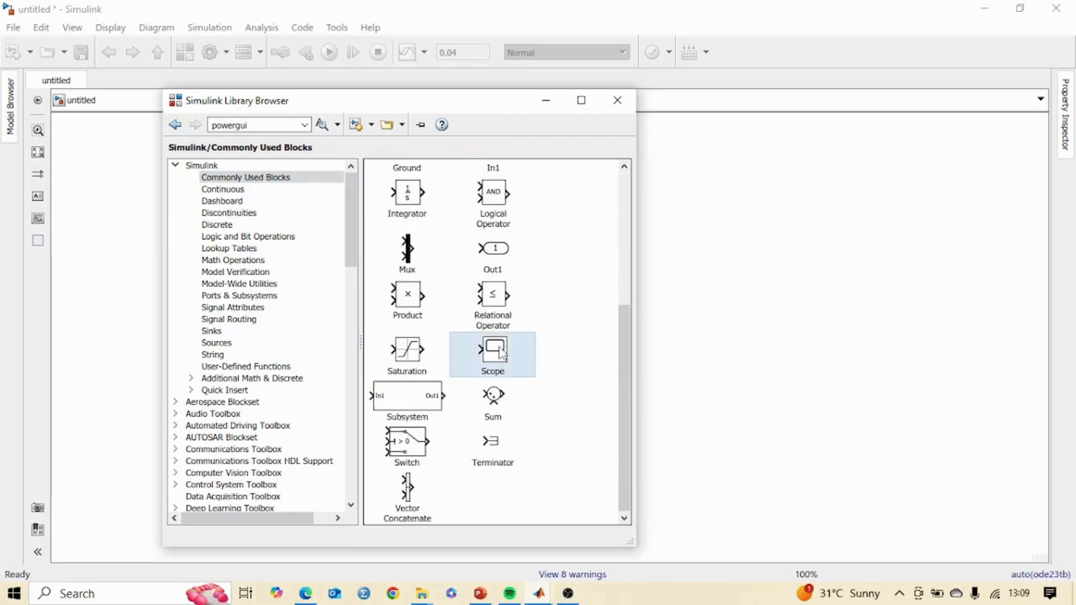
left_click(540, 361)
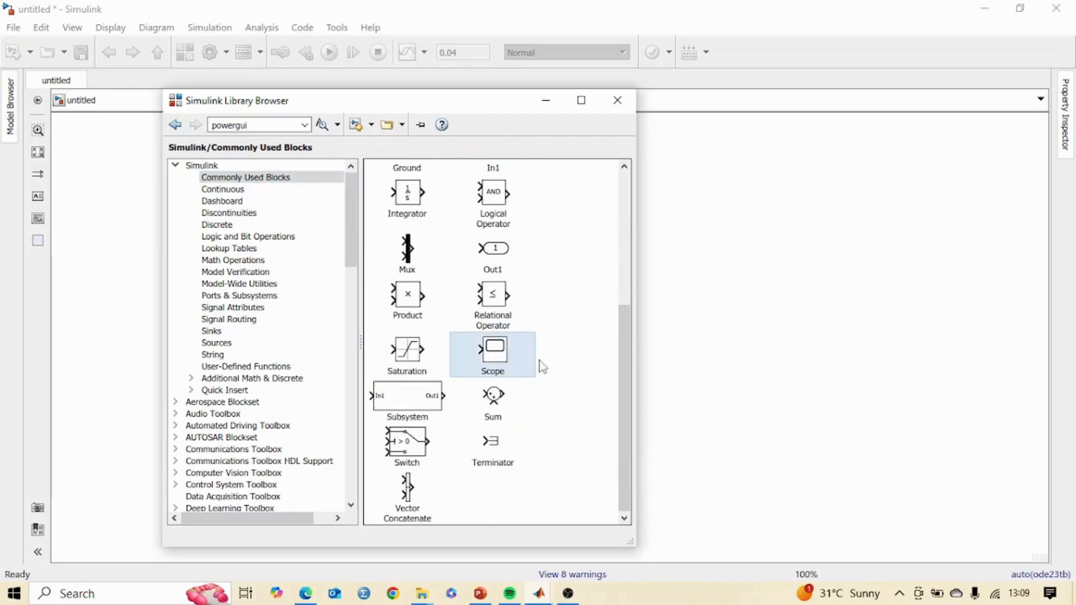
- Spread the stacked Scope, powergui, Diode, Voltage Measurement and Current Measurement blocks across the canvas in circuit layout
left_click(544, 102)
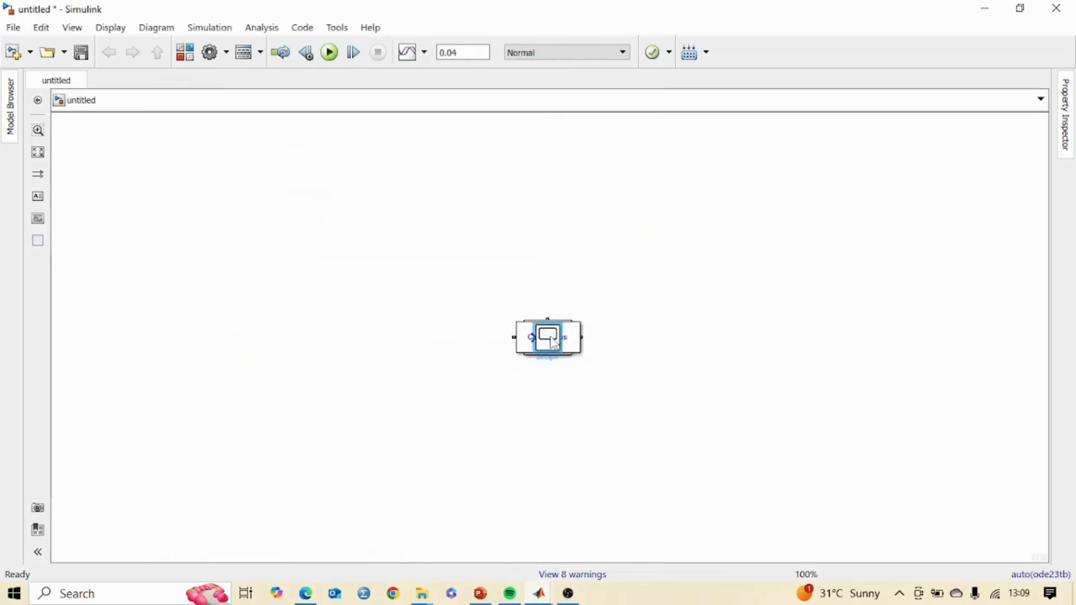
left_click_drag(548, 334, 807, 241)
left_click_drag(539, 343, 148, 166)
left_click_drag(561, 340, 481, 267)
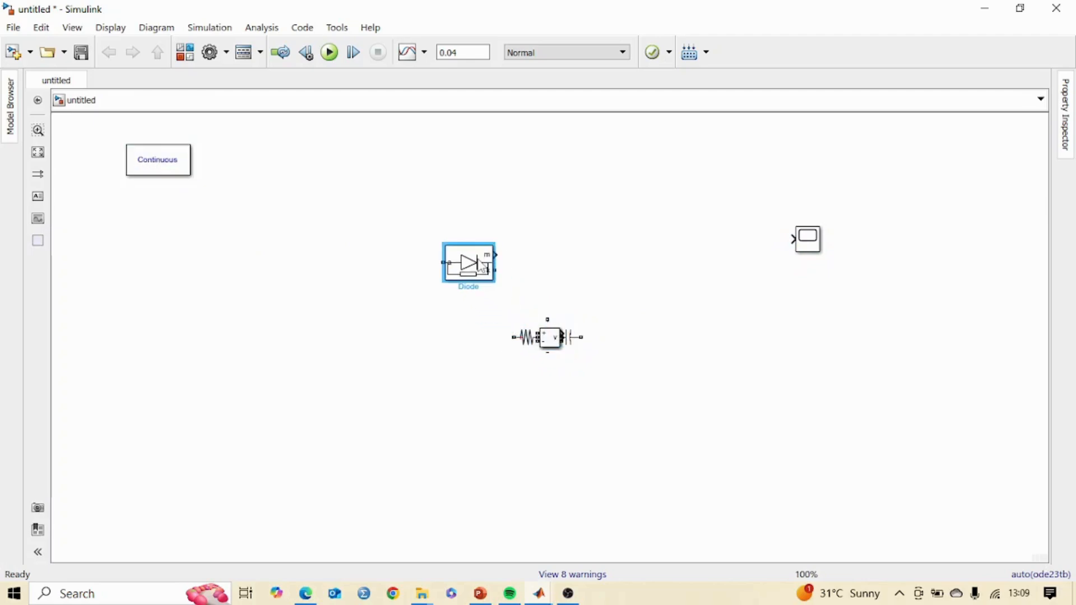
left_click_drag(555, 339, 750, 360)
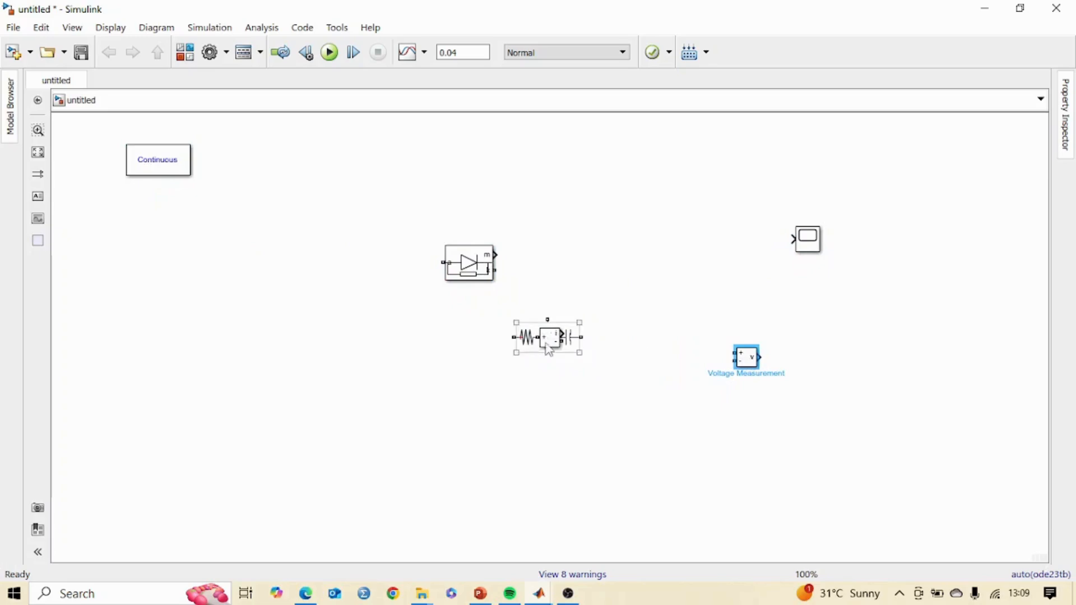
left_click_drag(563, 333, 628, 275)
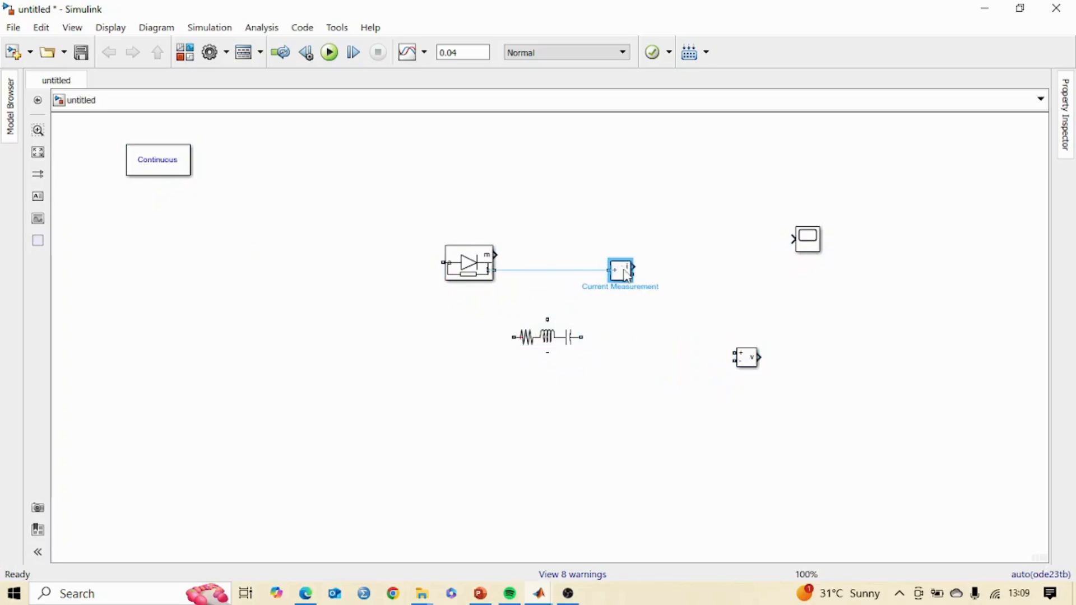
- Place the Series RLC Branch vertically beside the Voltage Measurement block and configure it as branch type R with 15 ohms
left_click_drag(554, 347, 681, 360)
key("ctrl+r")
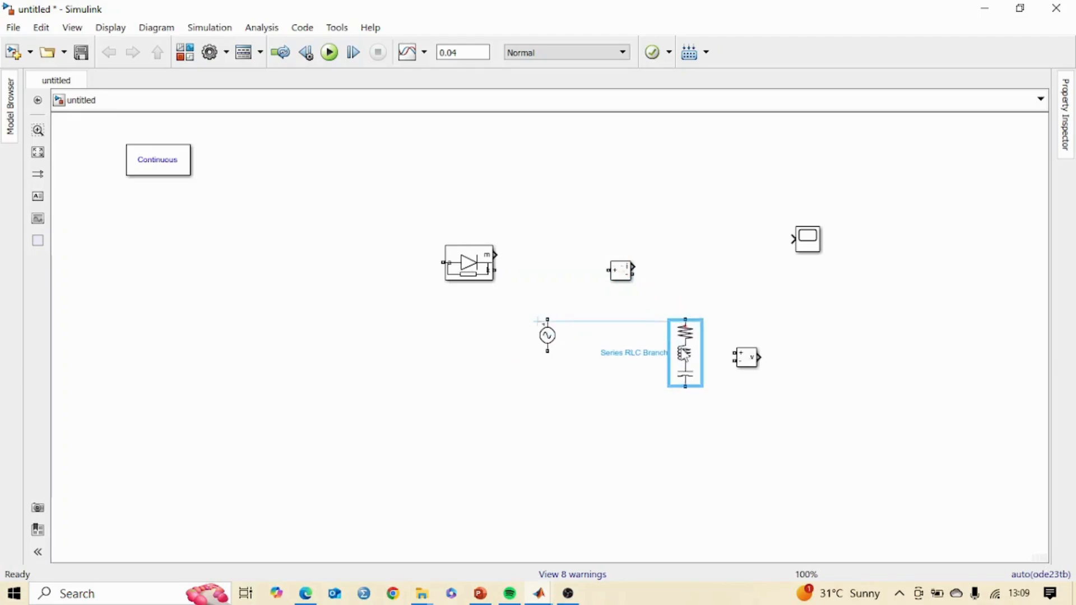
double_click(688, 357)
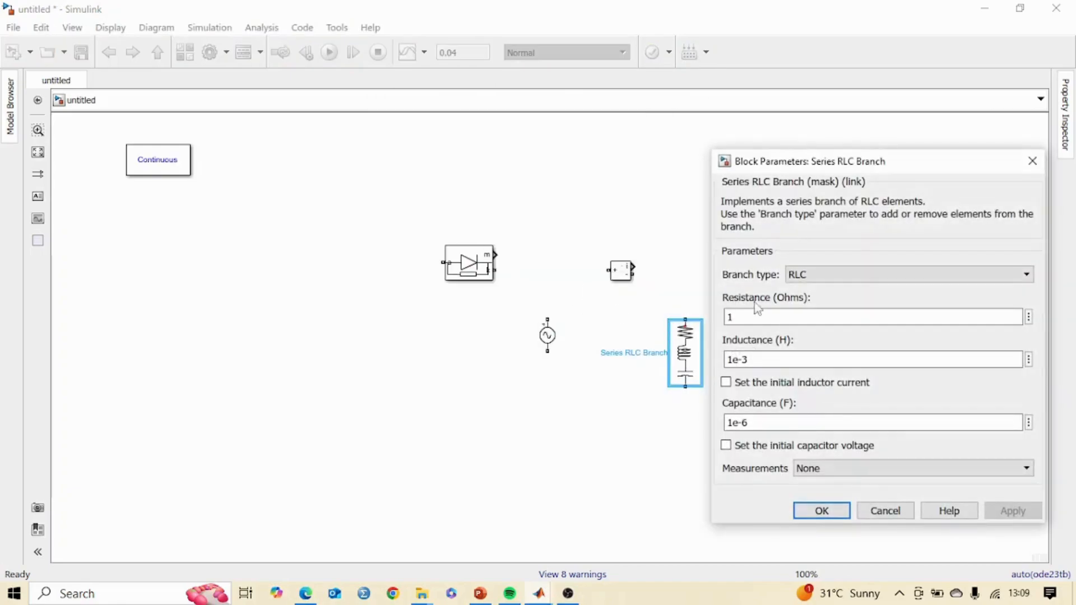
left_click(794, 276)
left_click(800, 303)
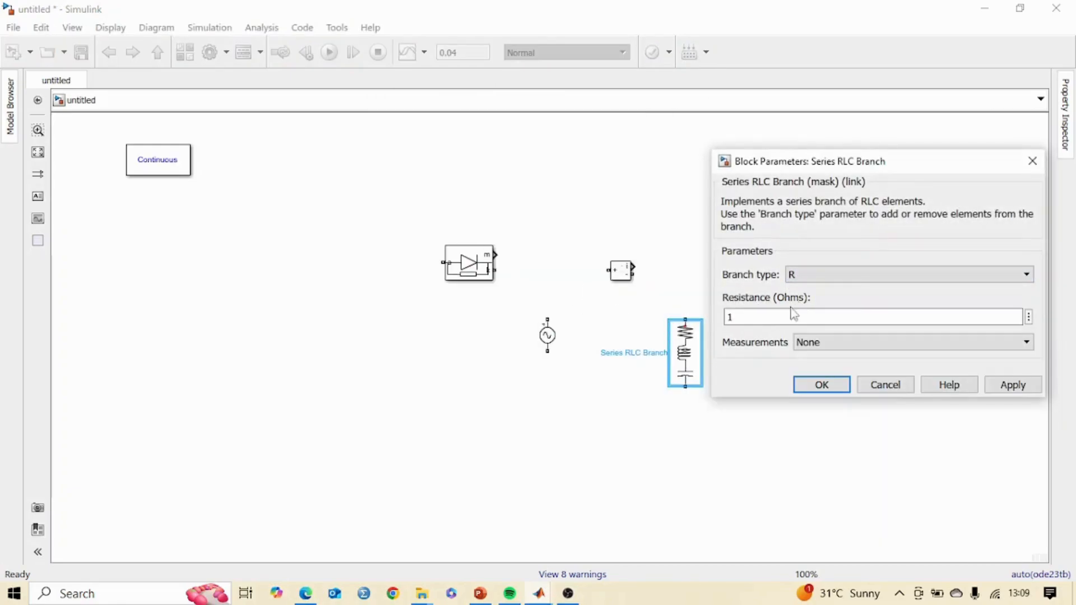
left_click(777, 315)
type("5")
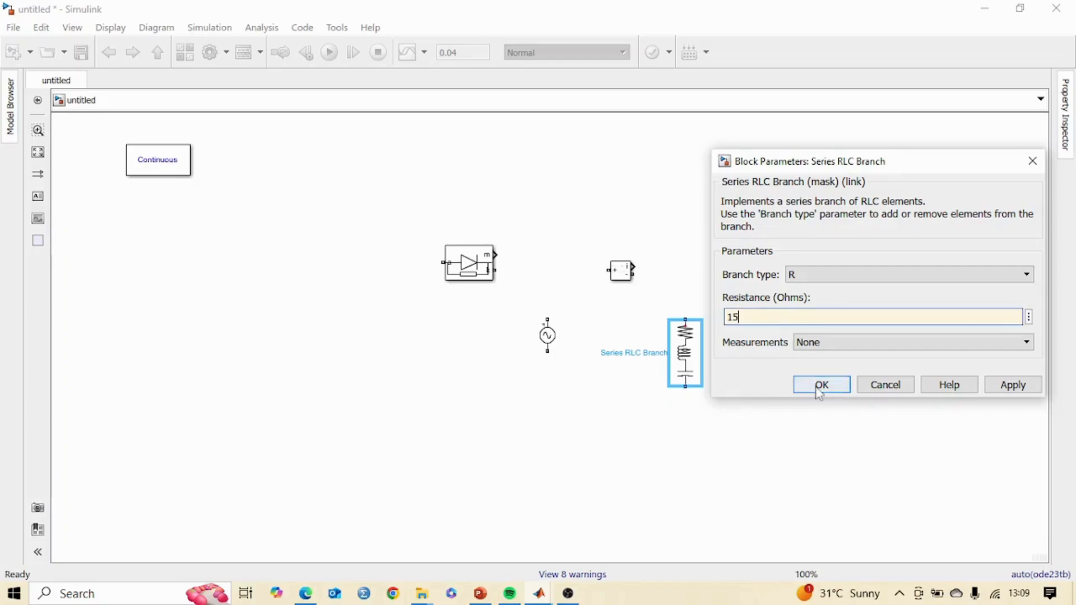
left_click(820, 387)
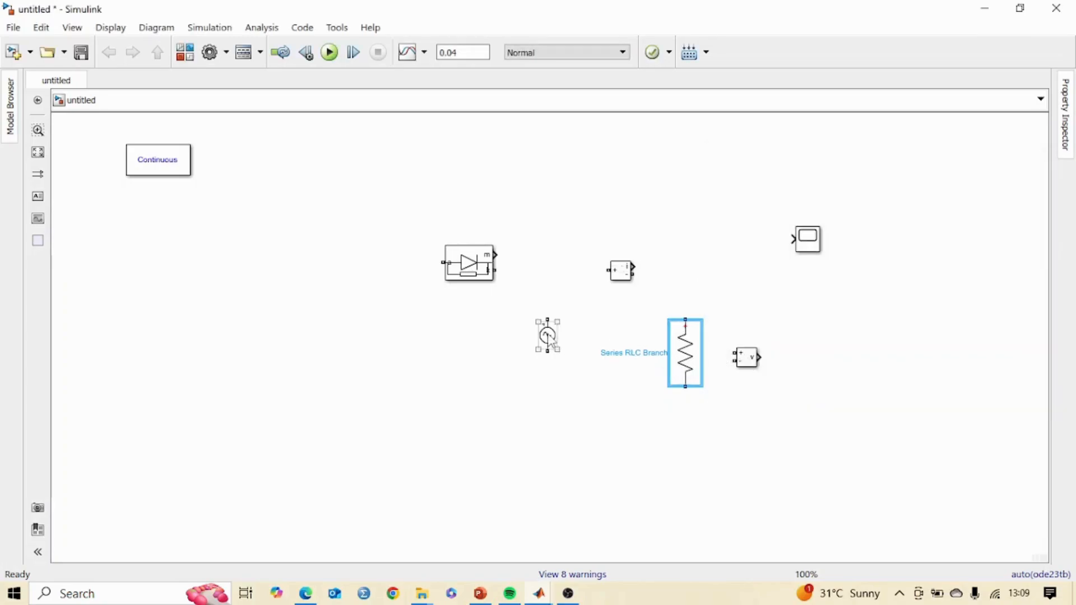
- Move the AC Voltage Source to the diode's input side and set its peak amplitude to 120 V and frequency to 50 Hz
left_click_drag(552, 346, 334, 346)
double_click(335, 346)
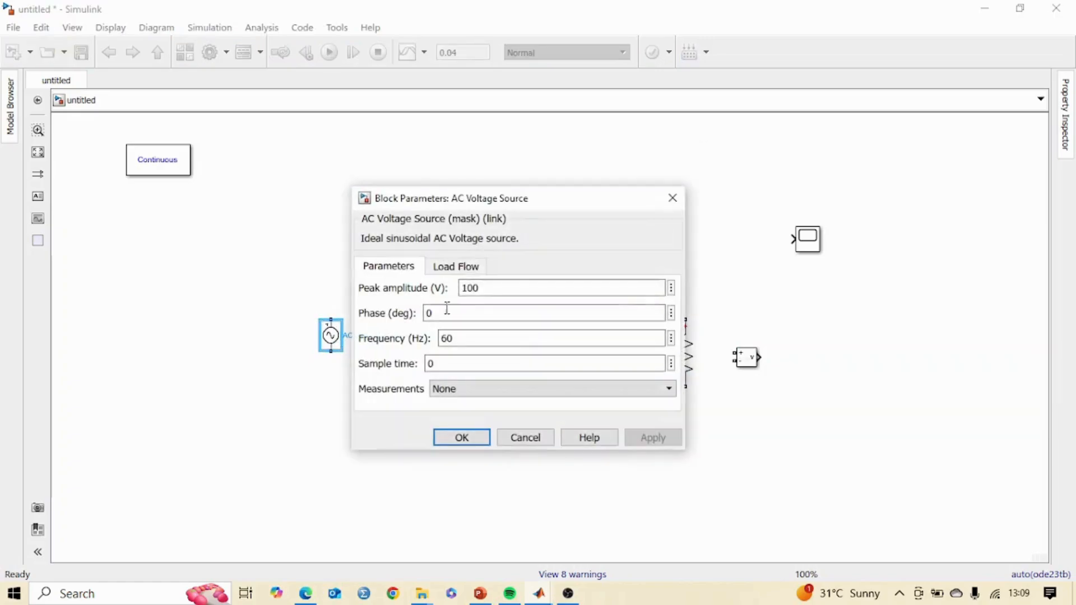
double_click(527, 287)
type("1")
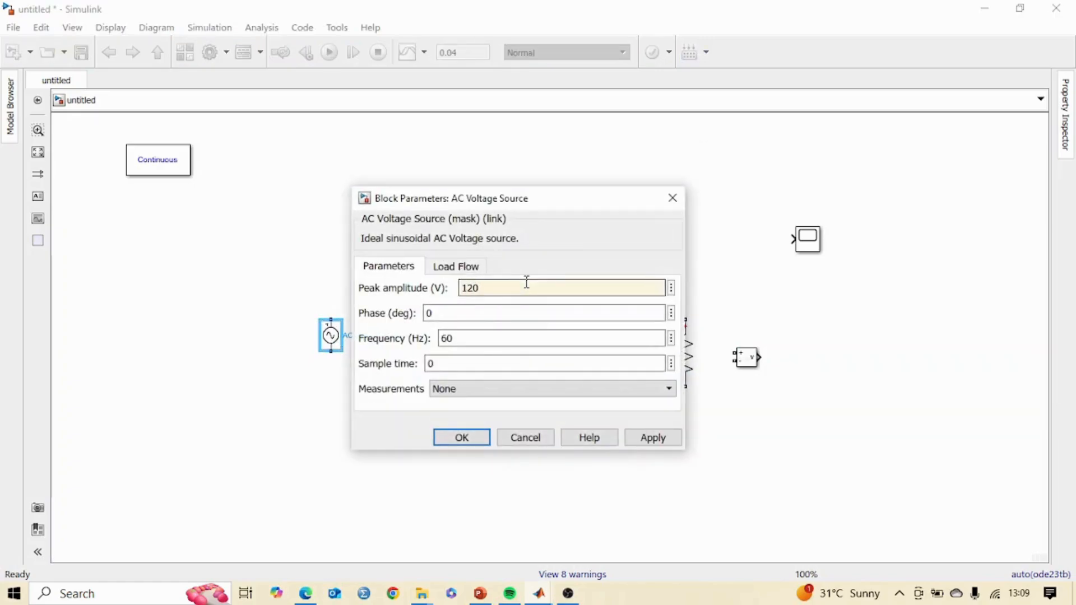
double_click(500, 336)
type("50")
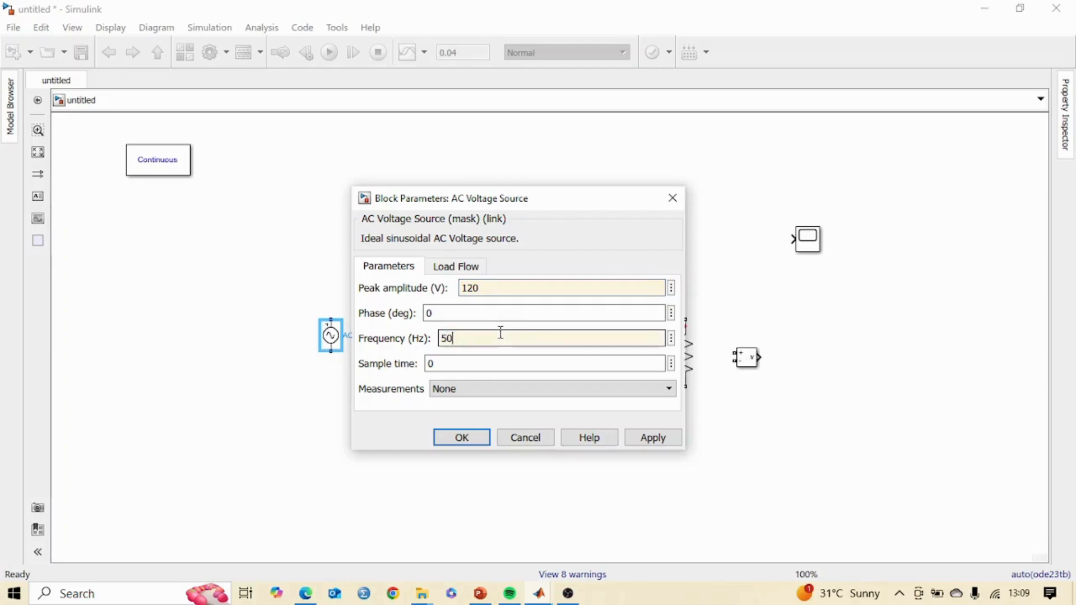
key("Return")
- Wire the source, diode, Current Measurement and resistor in a series loop, and connect the Voltage Measurement across the resistor
mouse_move(331, 319)
left_mouse_down()
mouse_move(389, 278)
mouse_move(439, 261)
mouse_move(610, 270)
mouse_move(681, 301)
mouse_move(686, 318)
left_mouse_up()
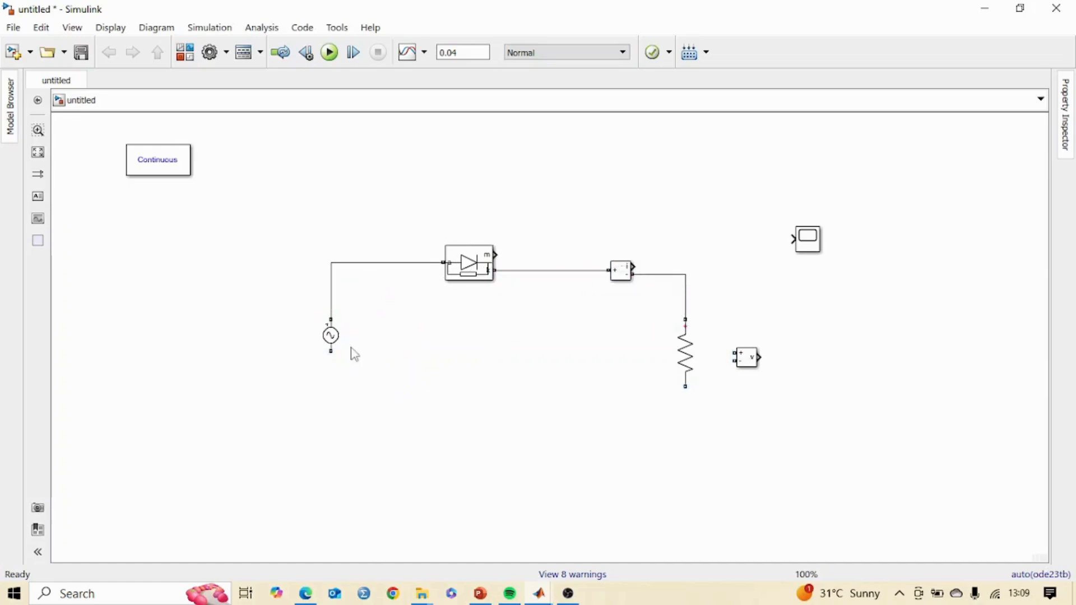
left_click_drag(333, 352, 685, 388)
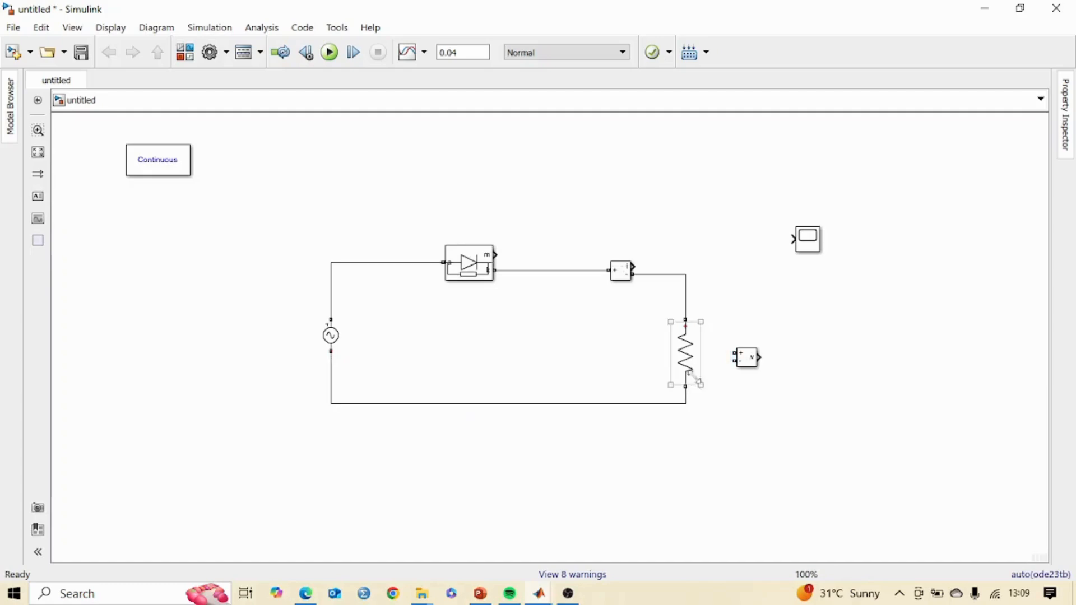
mouse_move(730, 355)
left_mouse_down()
mouse_move(718, 320)
mouse_move(685, 300)
left_mouse_up()
left_click_drag(672, 405, 673, 426)
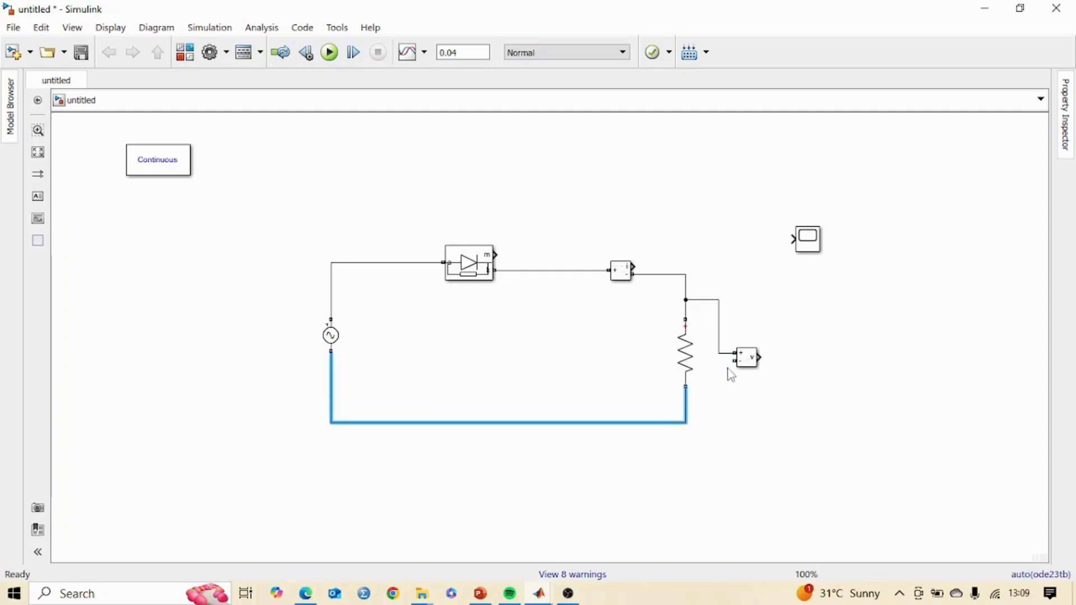
left_click_drag(735, 360, 685, 397)
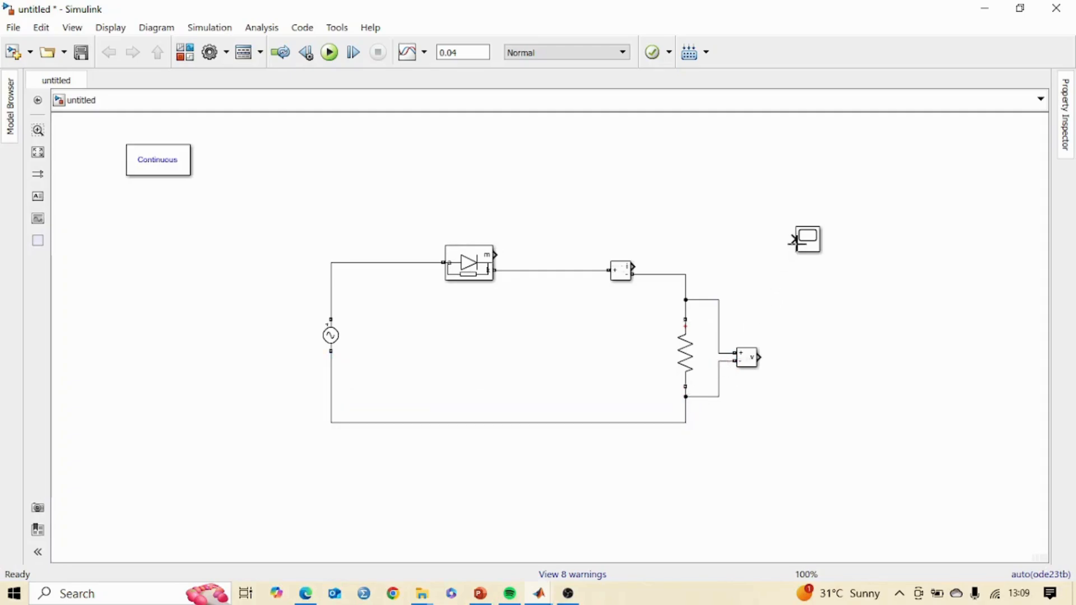
- Give the Scope three input ports and arrange its display as three stacked plots, leaving the Scope window closed
left_click(805, 249)
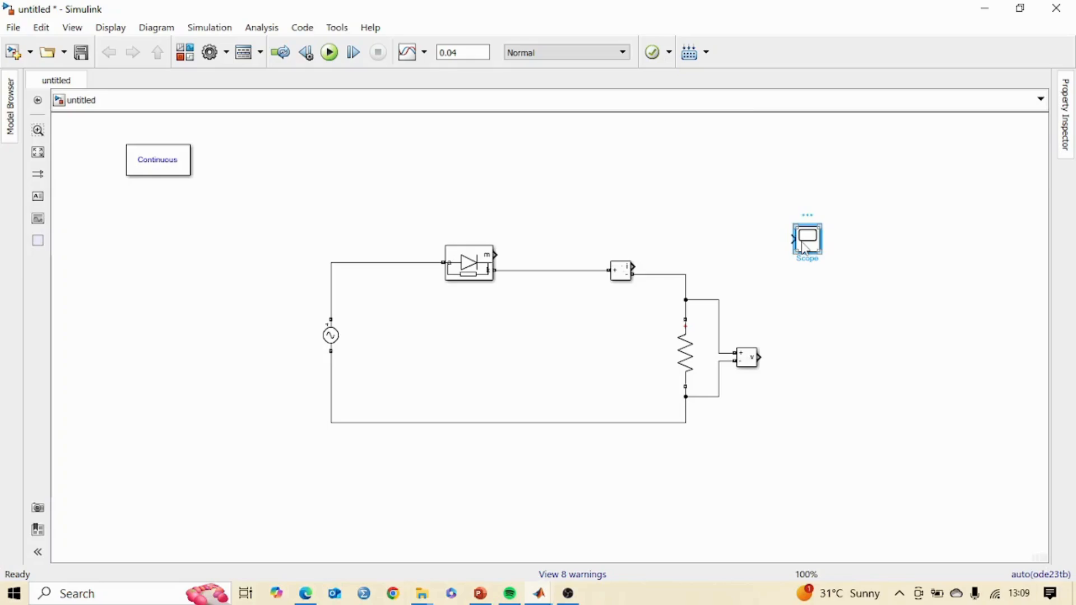
double_click(805, 248)
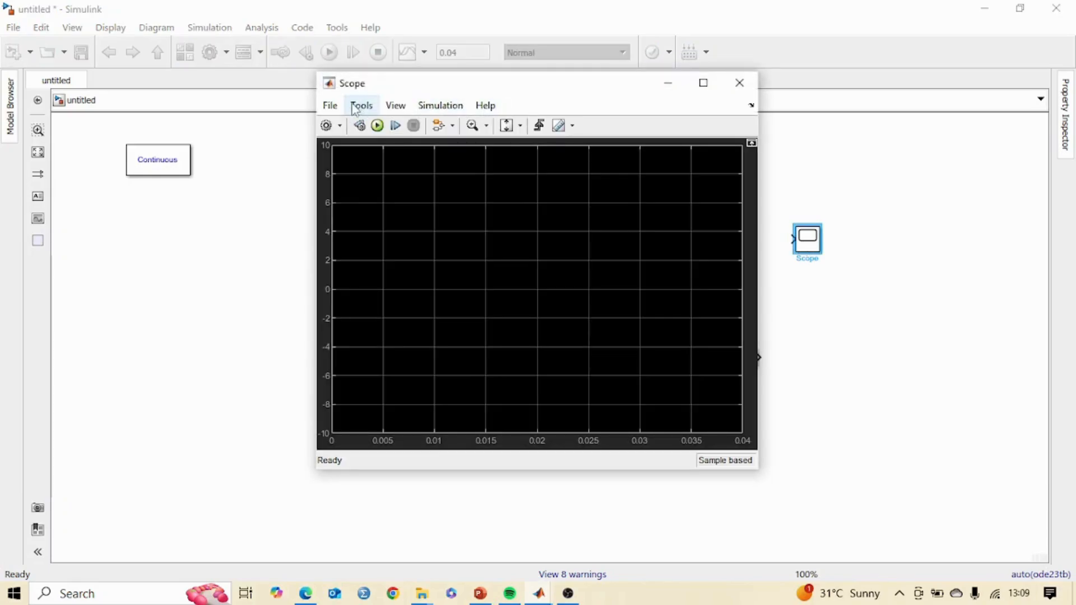
left_click(331, 106)
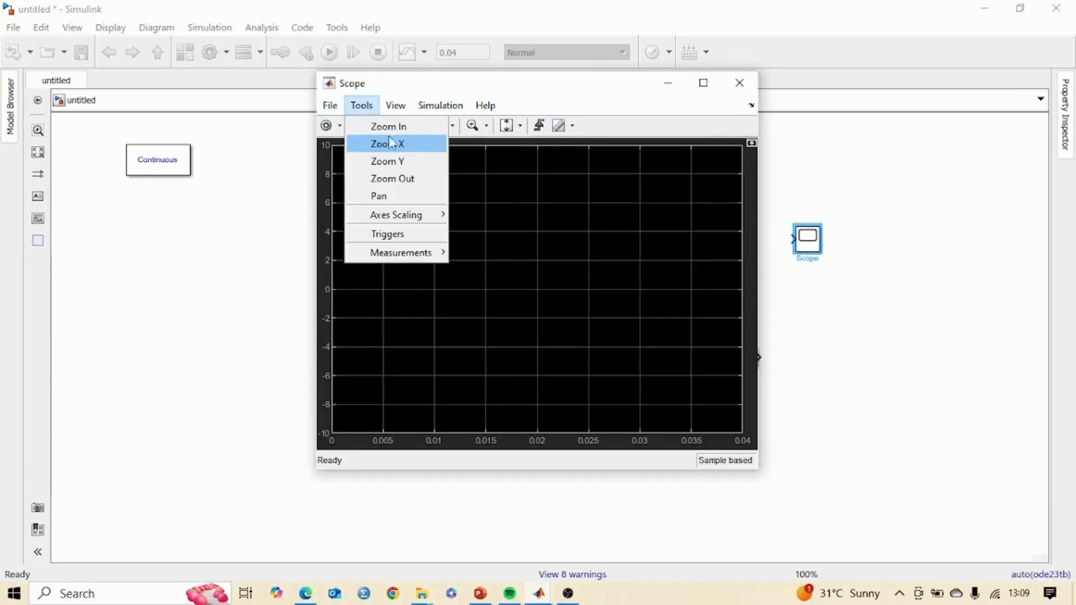
mouse_move(420, 145)
left_click(537, 177)
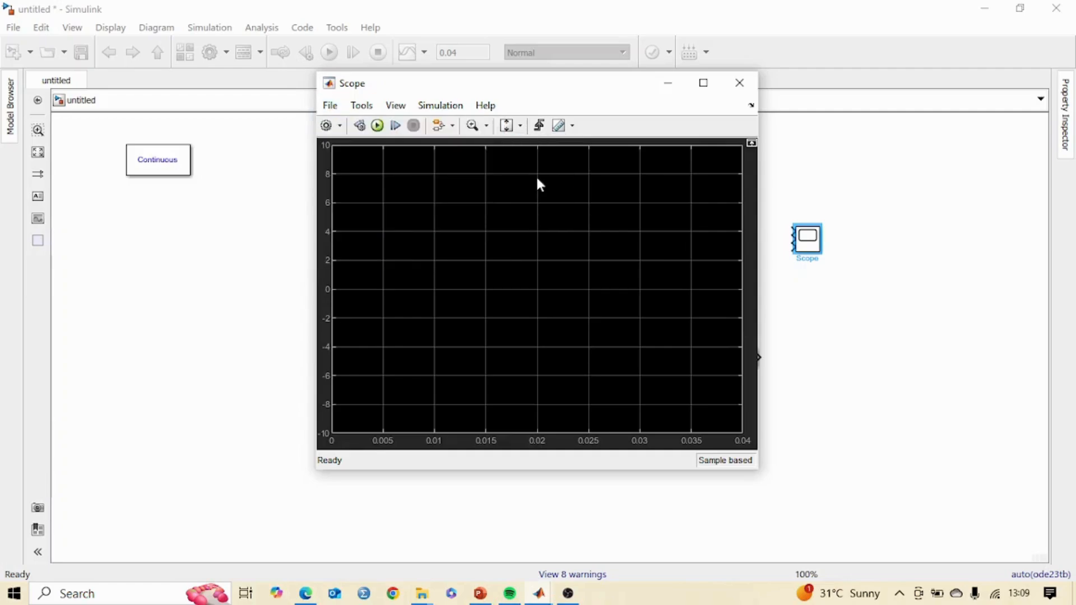
left_click(394, 106)
left_click(409, 125)
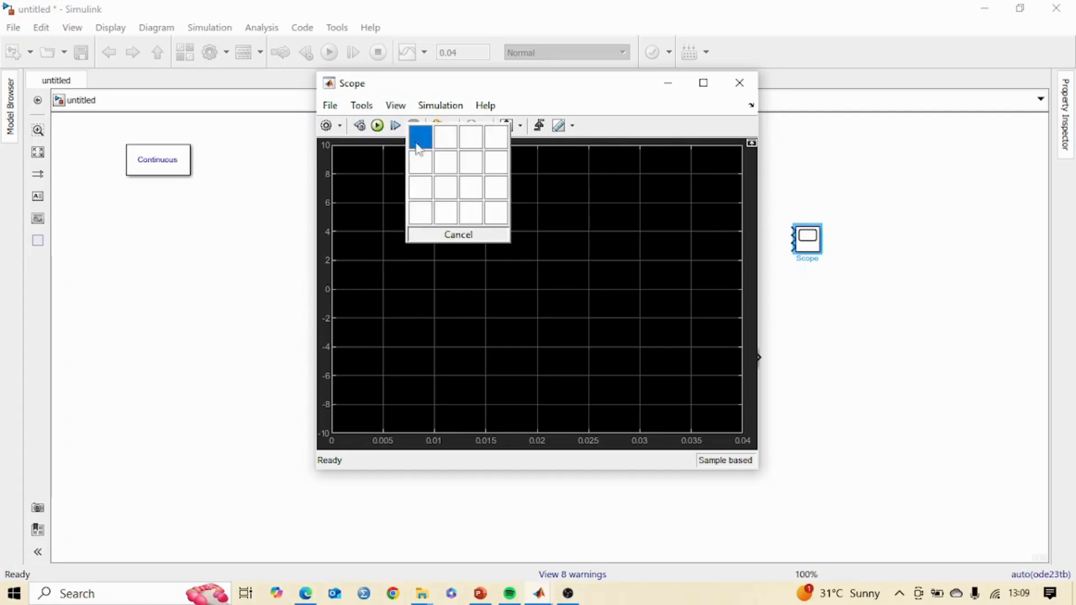
left_click(425, 195)
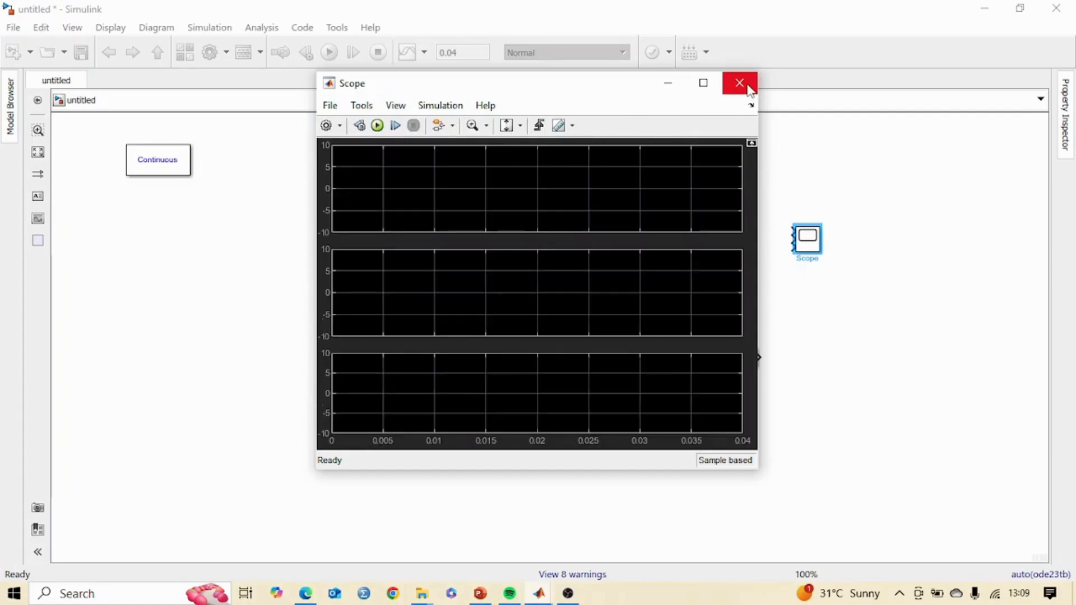
left_click(745, 87)
- Duplicate the Voltage Measurement block beside the AC Voltage Source and connect the copy across the source
left_click(751, 359)
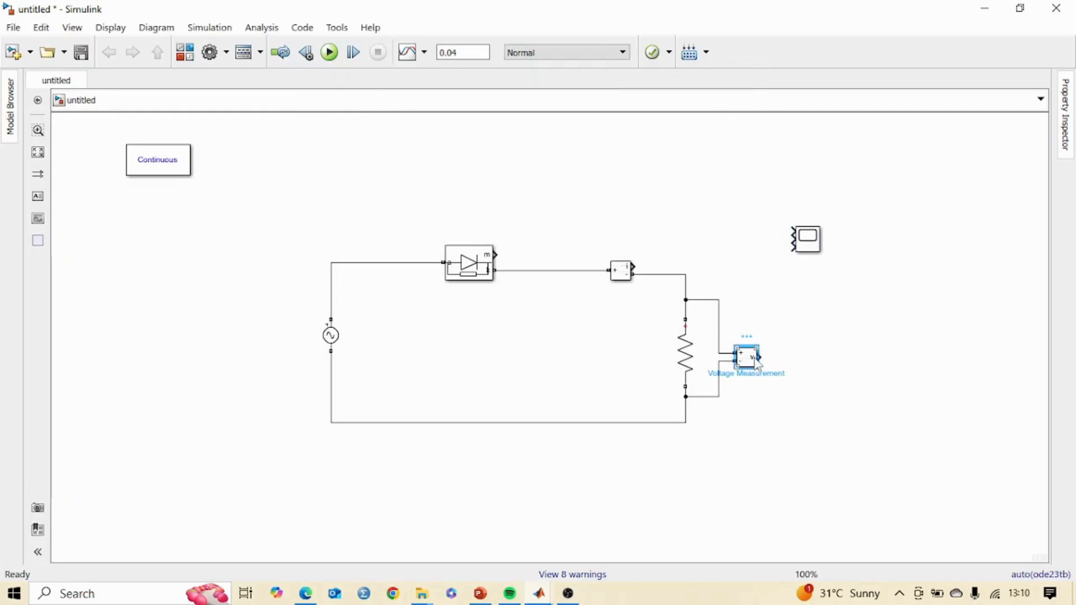
key("ctrl+c")
left_click(391, 346)
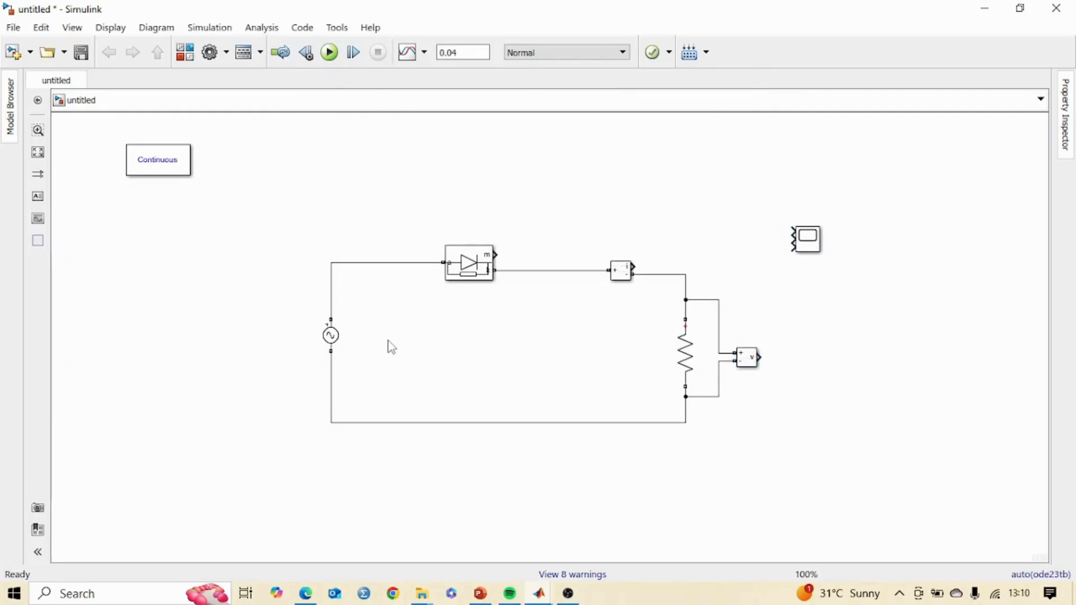
key("ctrl+v")
mouse_move(379, 343)
left_mouse_down()
mouse_move(348, 307)
mouse_move(326, 297)
mouse_move(330, 305)
left_mouse_up()
- Wire the source voltage, current and load voltage outputs to the three Scope inputs in that order, then simulate and view the waveforms
mouse_move(381, 351)
left_mouse_down()
mouse_move(329, 379)
mouse_move(331, 362)
mouse_move(612, 258)
mouse_move(791, 232)
left_mouse_up()
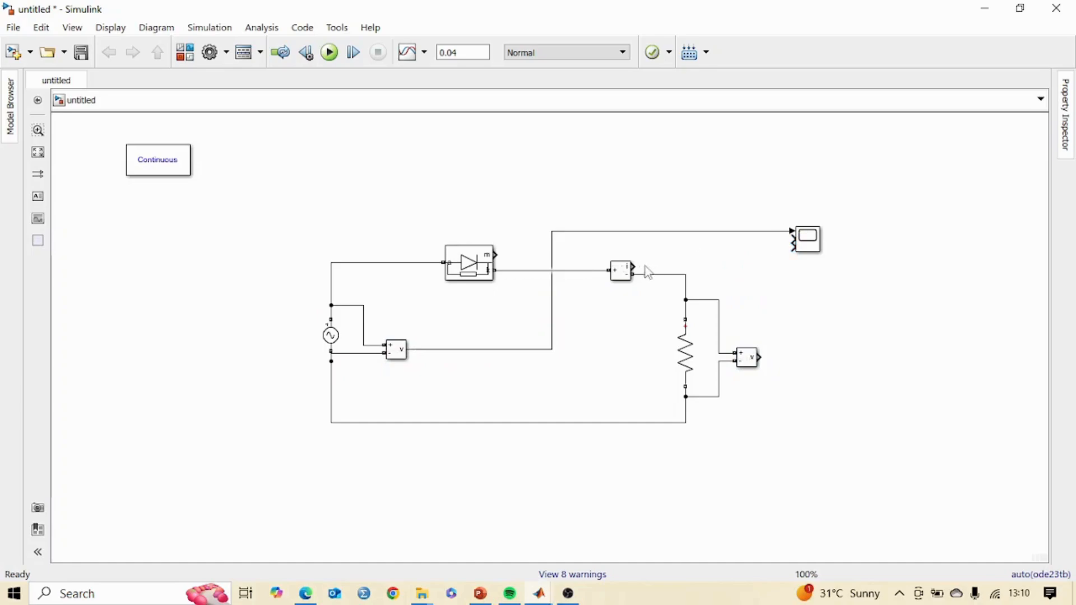
left_click_drag(634, 268, 792, 240)
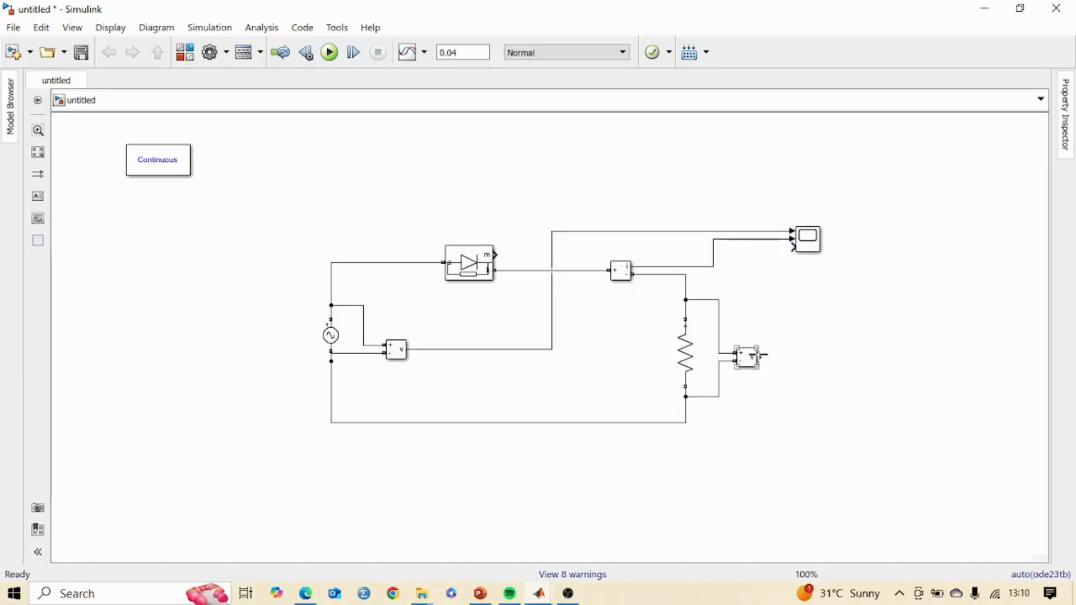
left_click_drag(760, 357, 790, 247)
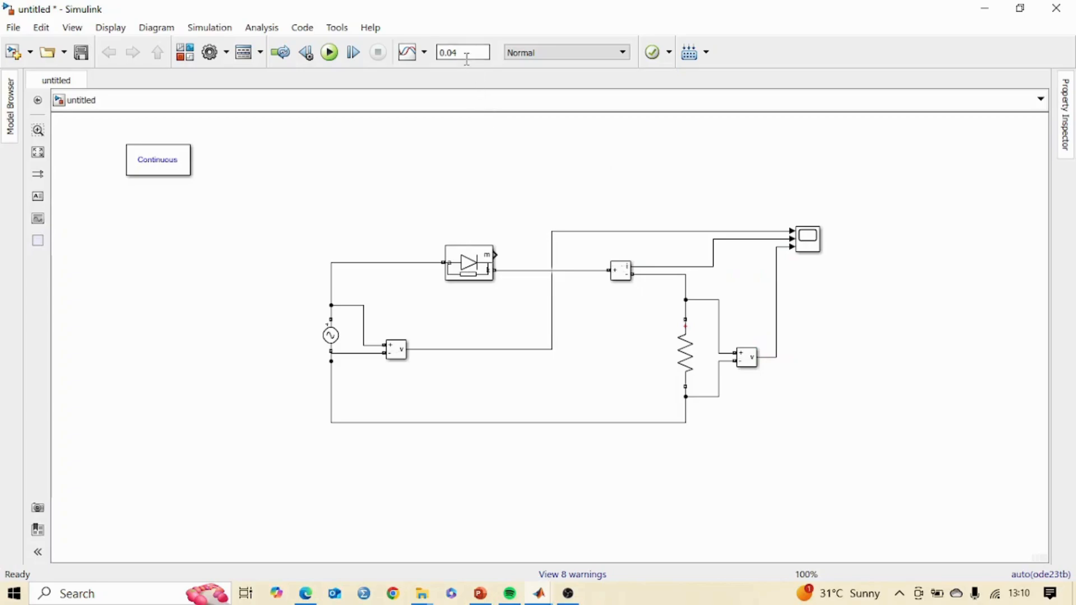
left_click(329, 52)
double_click(813, 240)
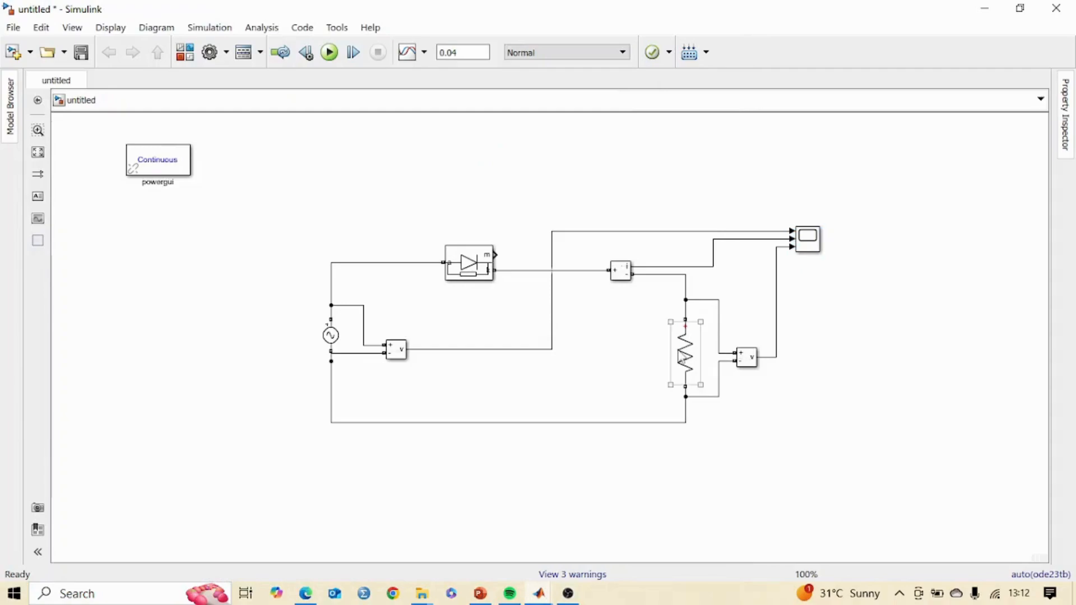
- Change the load's Series RLC Branch to type RL with an inductance of 20e-3 H
left_click(683, 356)
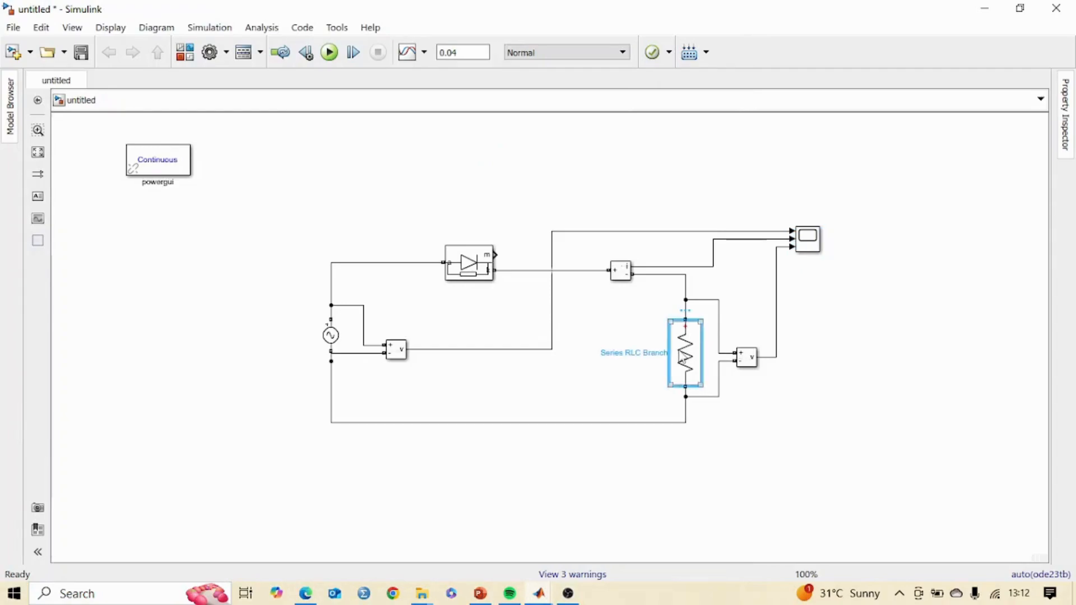
double_click(683, 356)
left_click(791, 340)
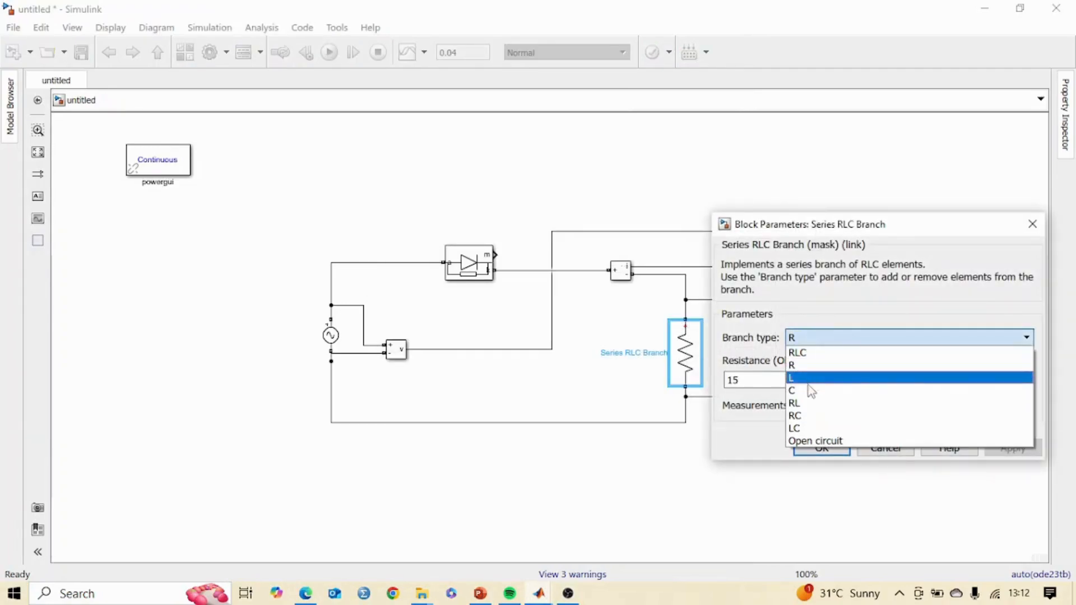
left_click(807, 404)
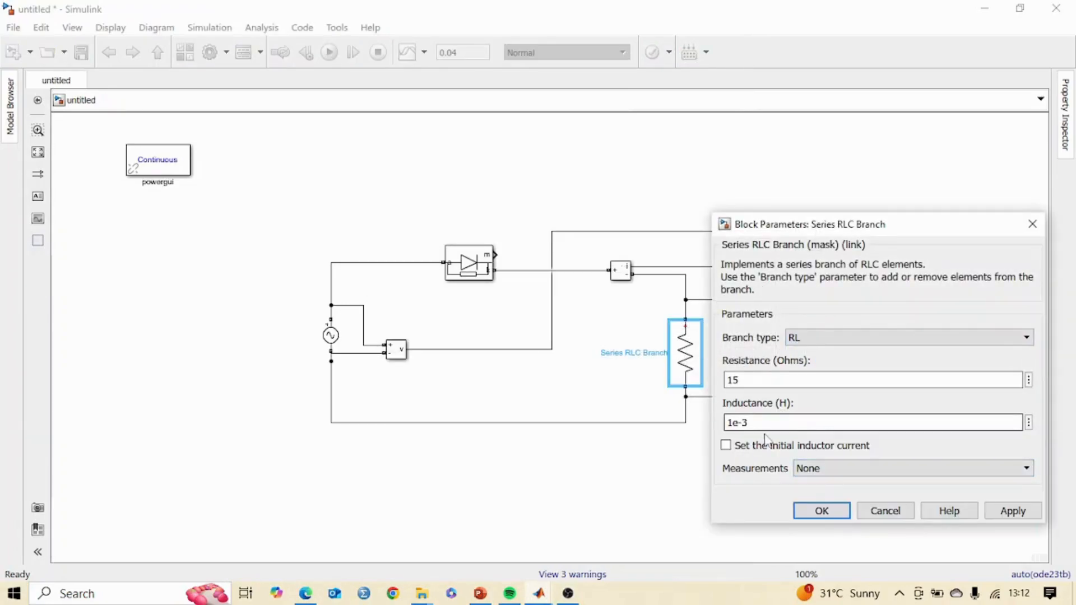
double_click(787, 425)
type("20")
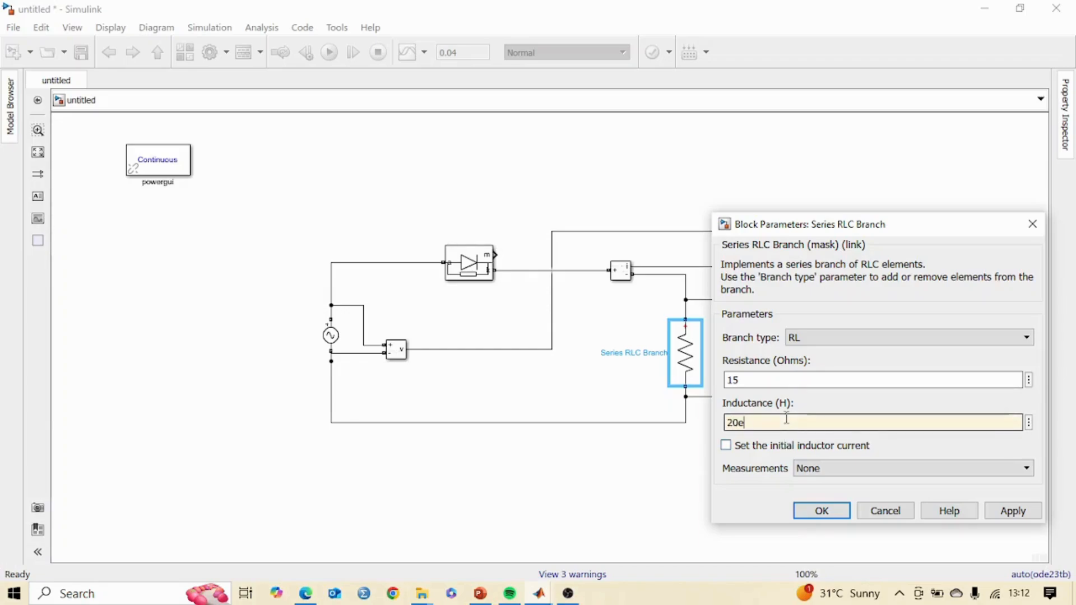
left_click(820, 511)
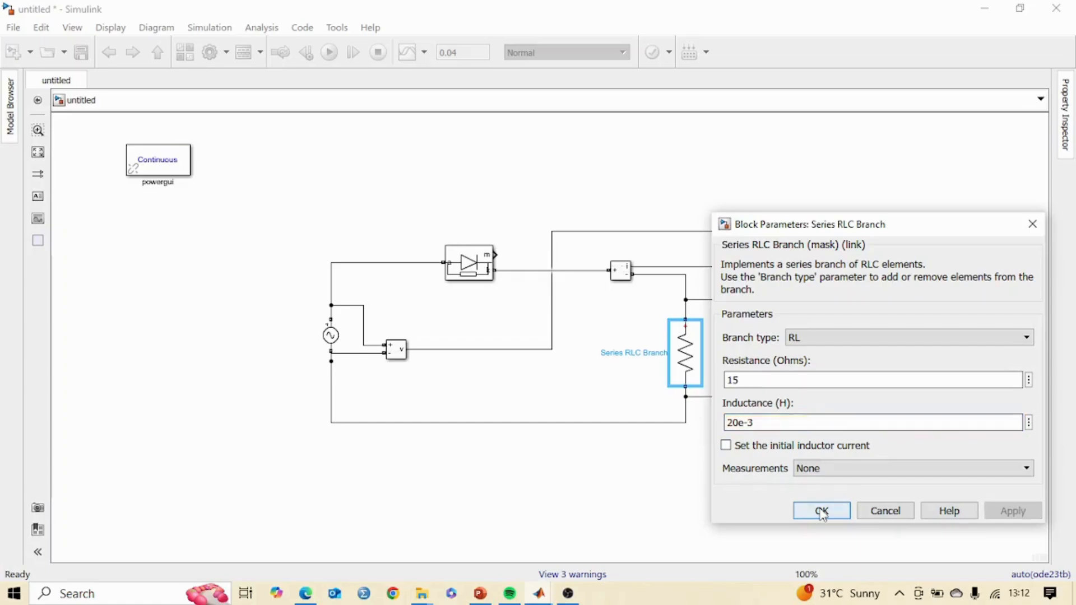
- Run the simulation with the RL load and open the Scope to view its waveforms
left_click(329, 52)
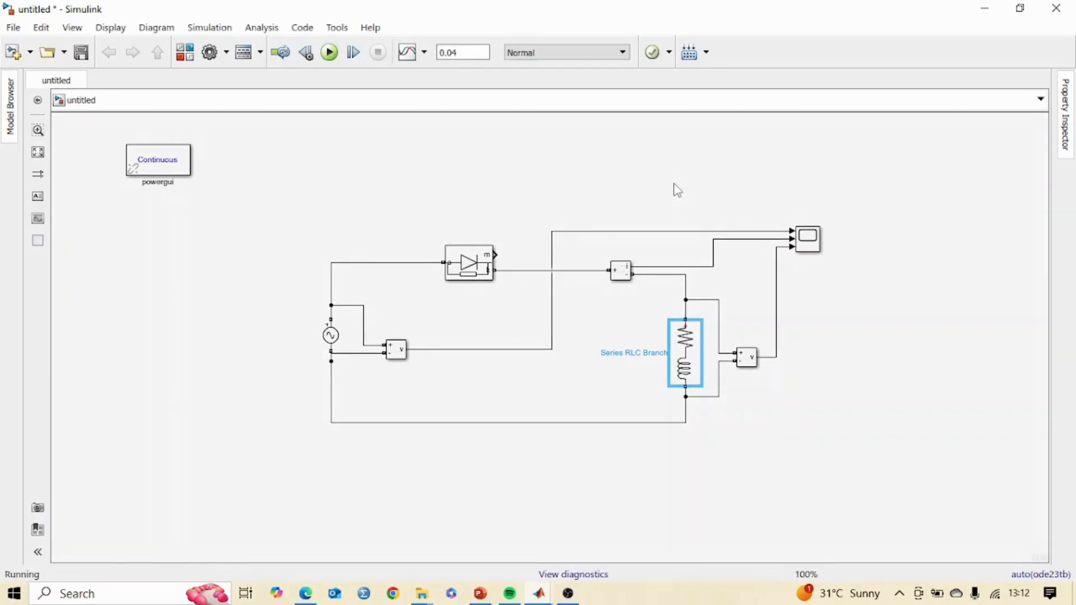
left_click(806, 246)
double_click(806, 247)
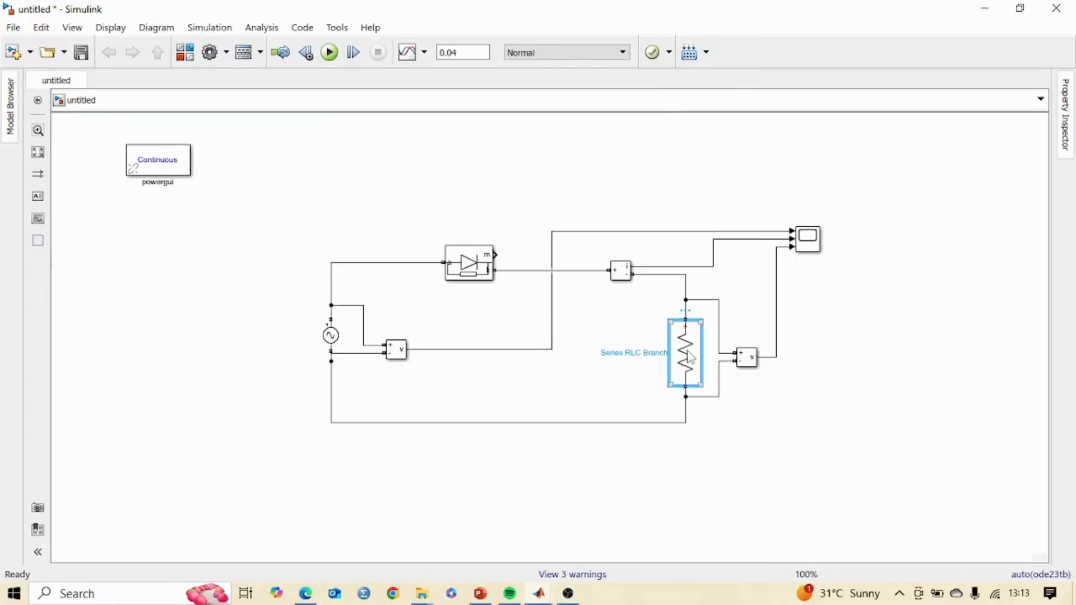
- Paste a copy of the resistor branch between the source and the load and configure it as branch type C with 1e-3 F
left_click(587, 351)
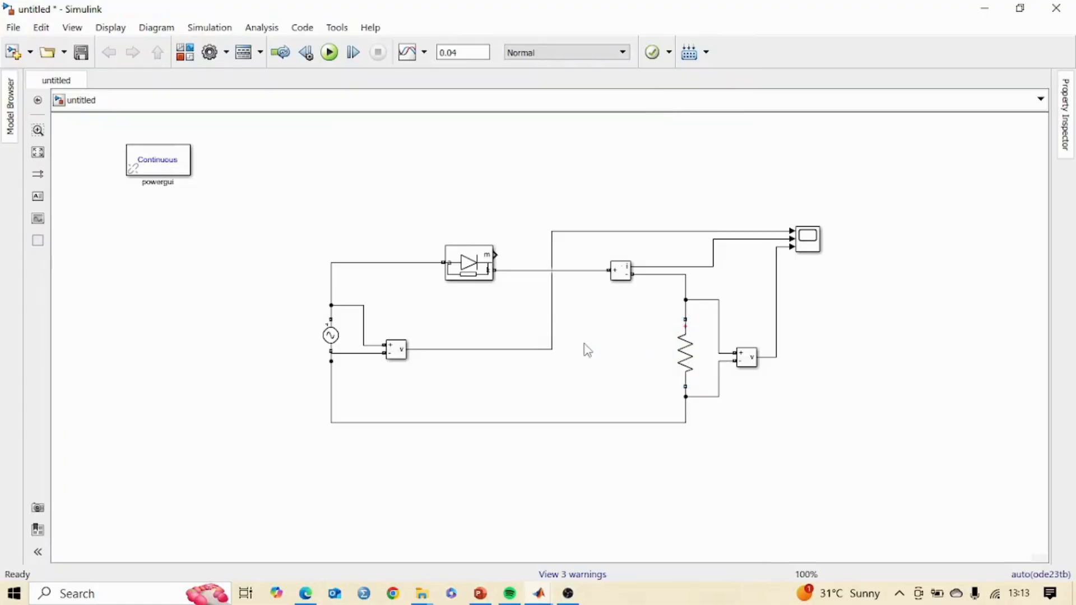
key("ctrl+v")
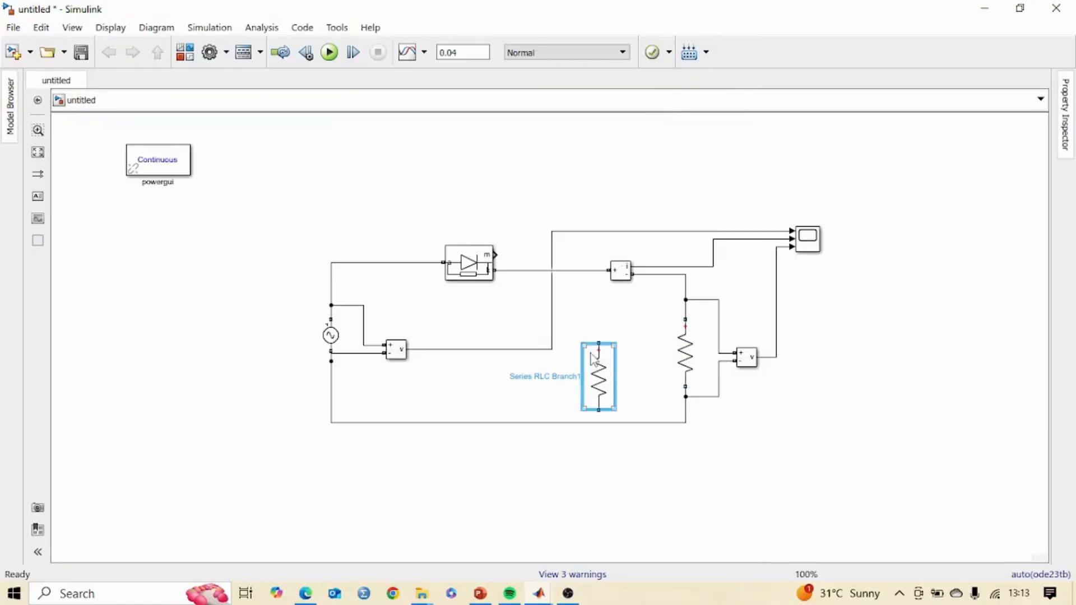
left_click_drag(594, 359, 582, 342)
double_click(586, 359)
left_click(718, 353)
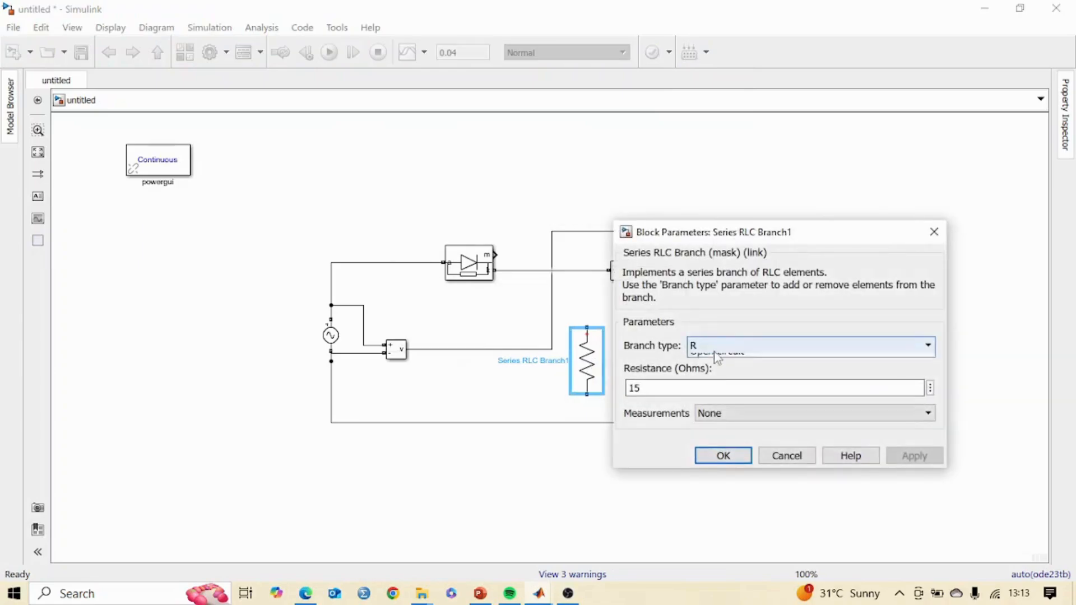
left_click(702, 398)
double_click(684, 388)
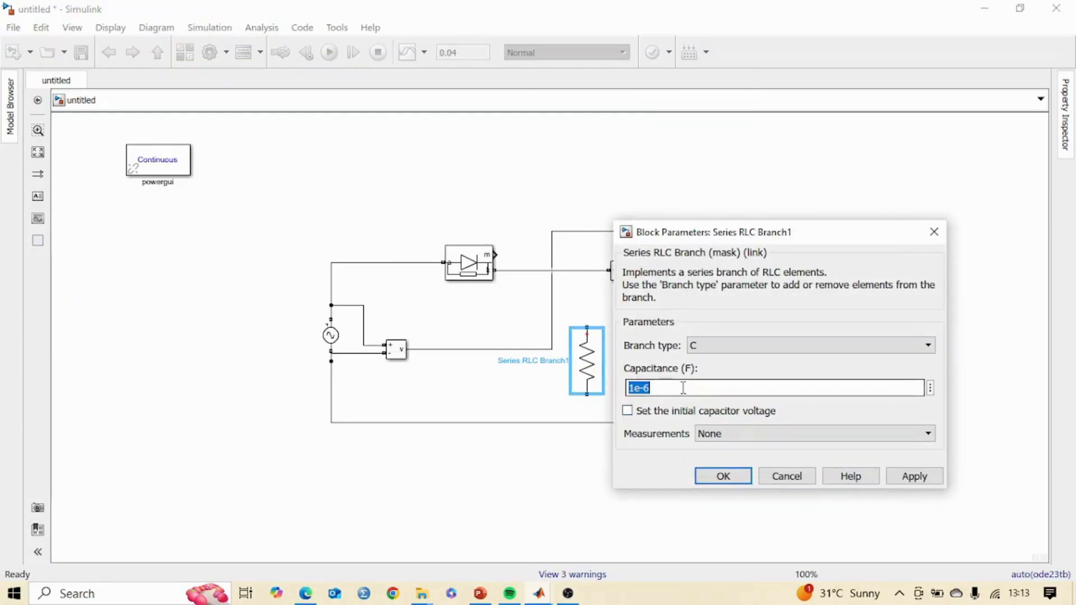
left_click(683, 388)
key("BackSpace")
type("3")
key("Return")
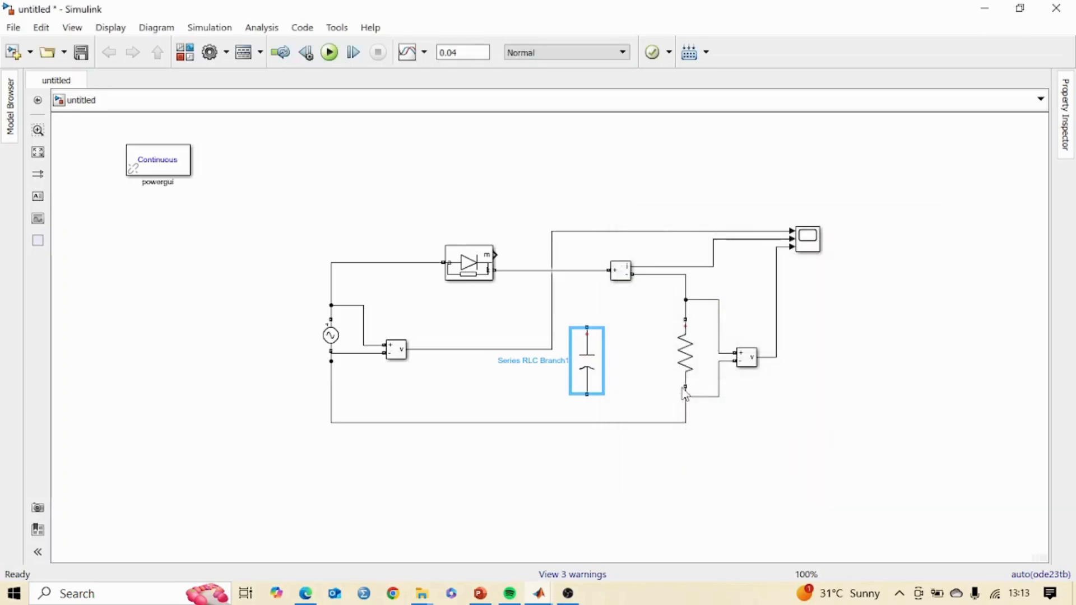
- Connect the capacitor between the diode output line and the return line, then run the simulation and view the Scope
left_click_drag(587, 327, 587, 271)
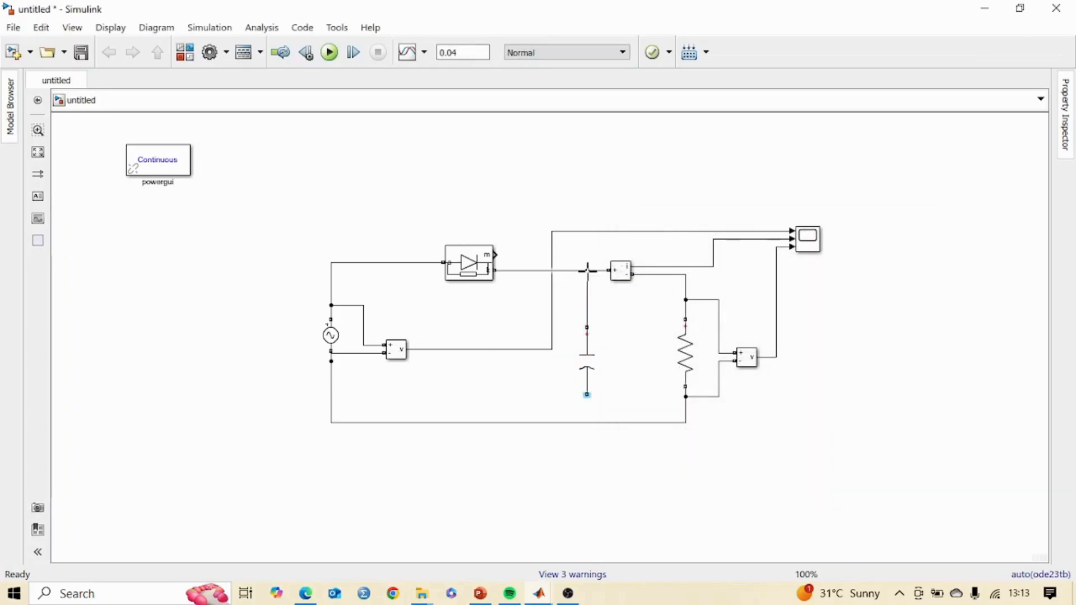
left_click_drag(587, 395, 588, 417)
left_click(329, 52)
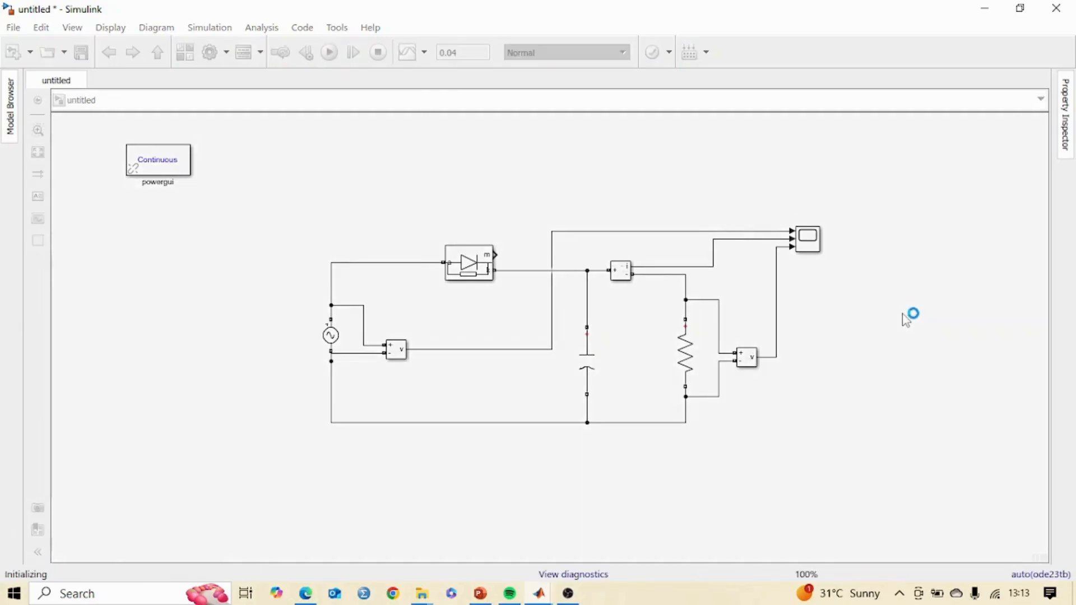
double_click(807, 247)
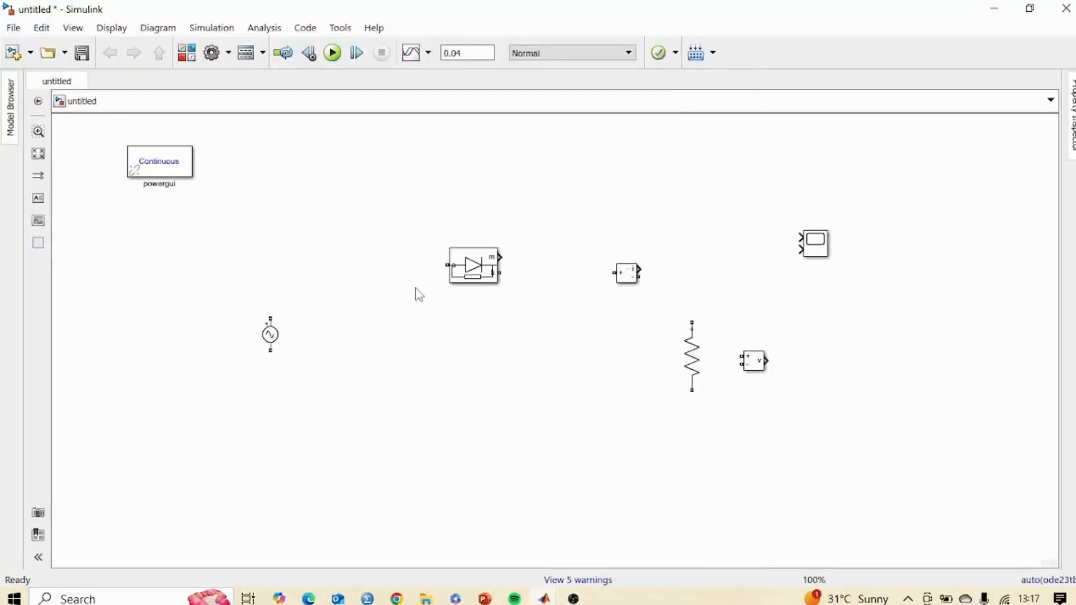
- Paste two copies of the Diode block and align them in a column beneath the original
left_click(478, 275)
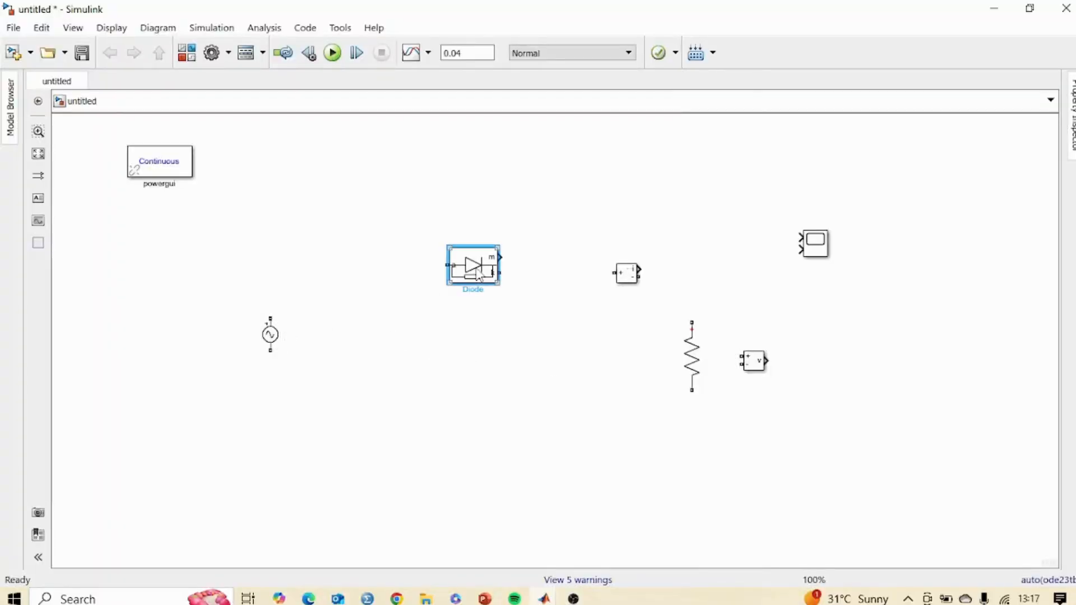
left_click(480, 330)
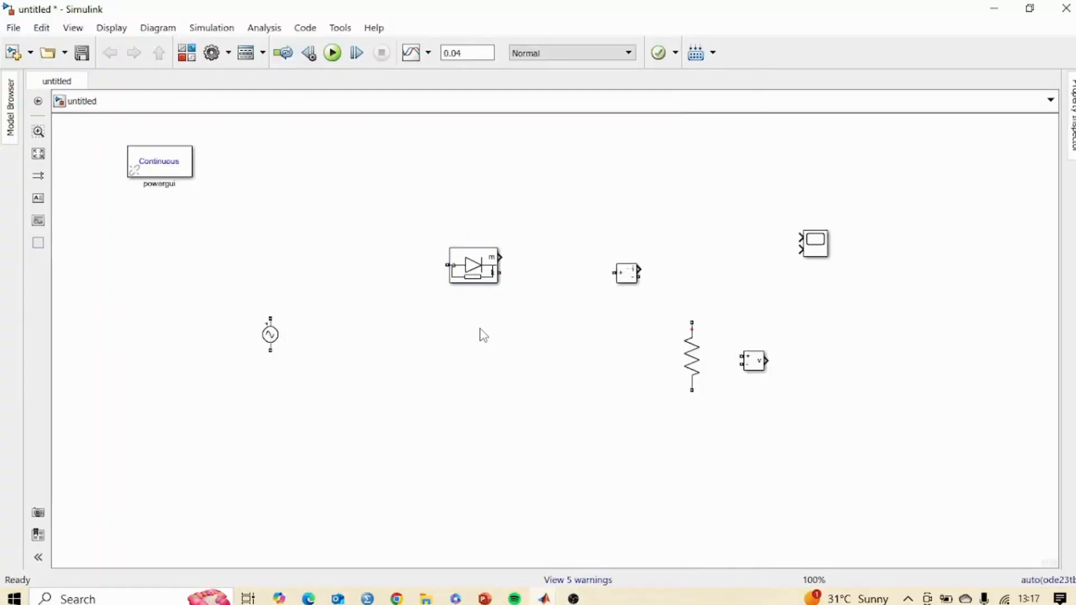
key("ctrl+v")
left_click_drag(491, 348, 459, 340)
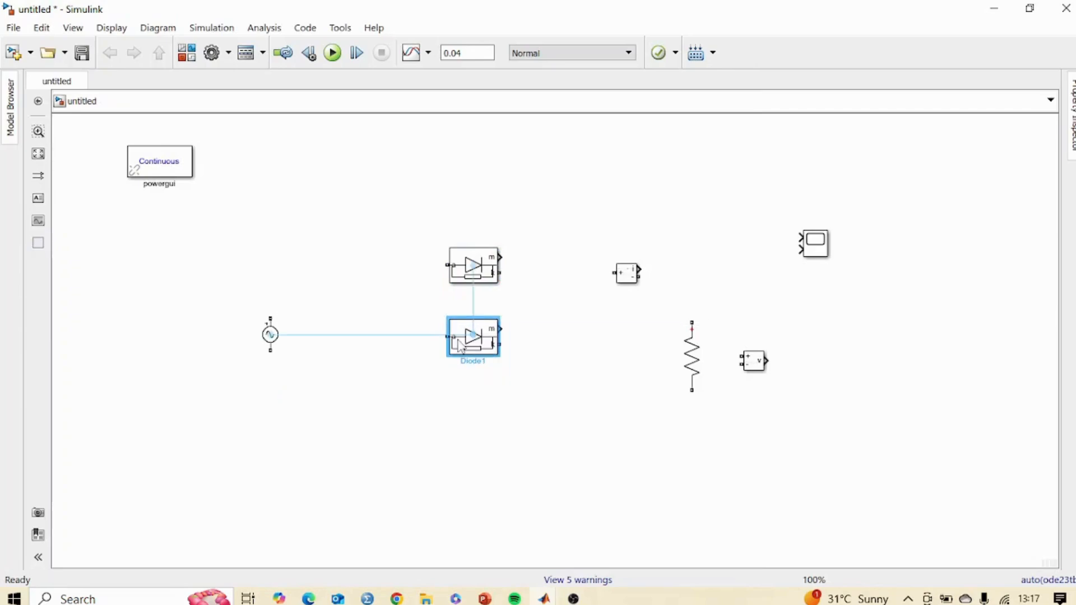
left_click(485, 409)
key("ctrl+v")
left_click_drag(498, 430, 468, 418)
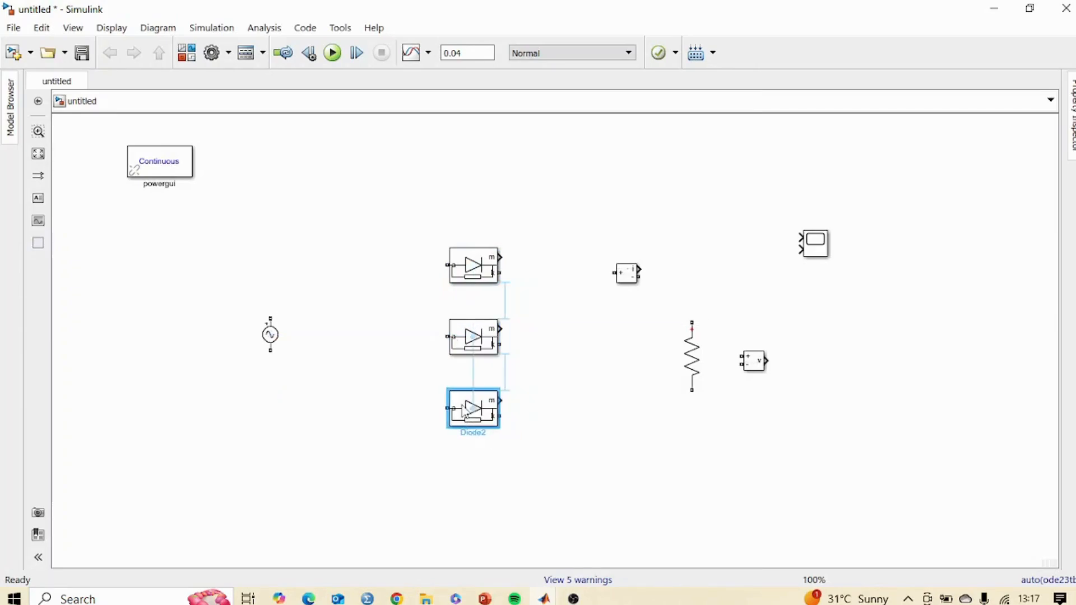
- Duplicate the AC Voltage Source twice and place the copies in a descending diagonal beside the diodes
left_click(277, 341)
key("ctrl+c")
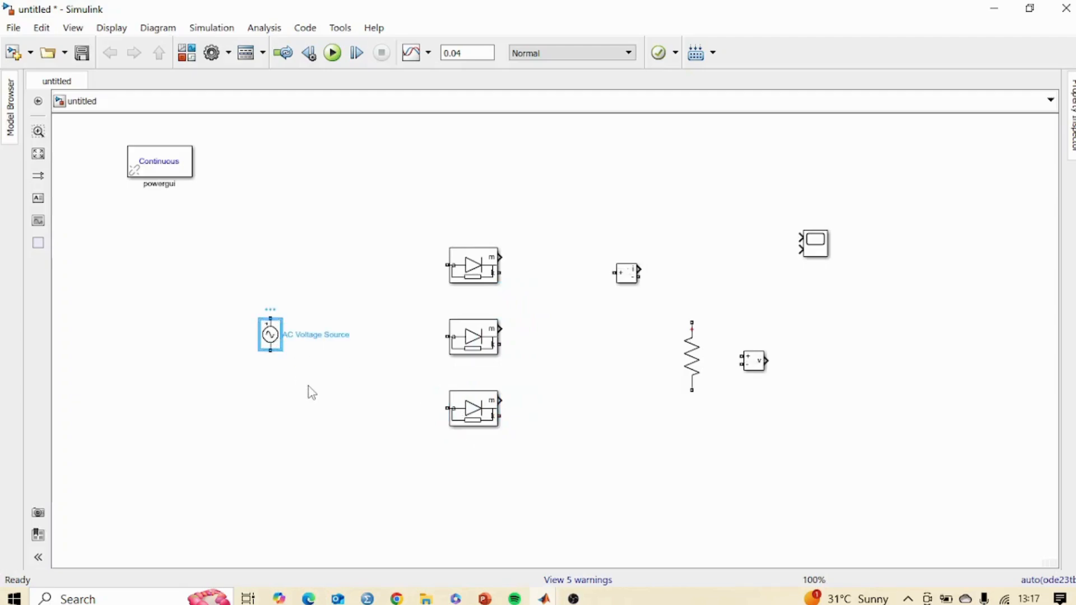
left_click(312, 392)
key("ctrl+v")
left_click_drag(319, 399, 307, 386)
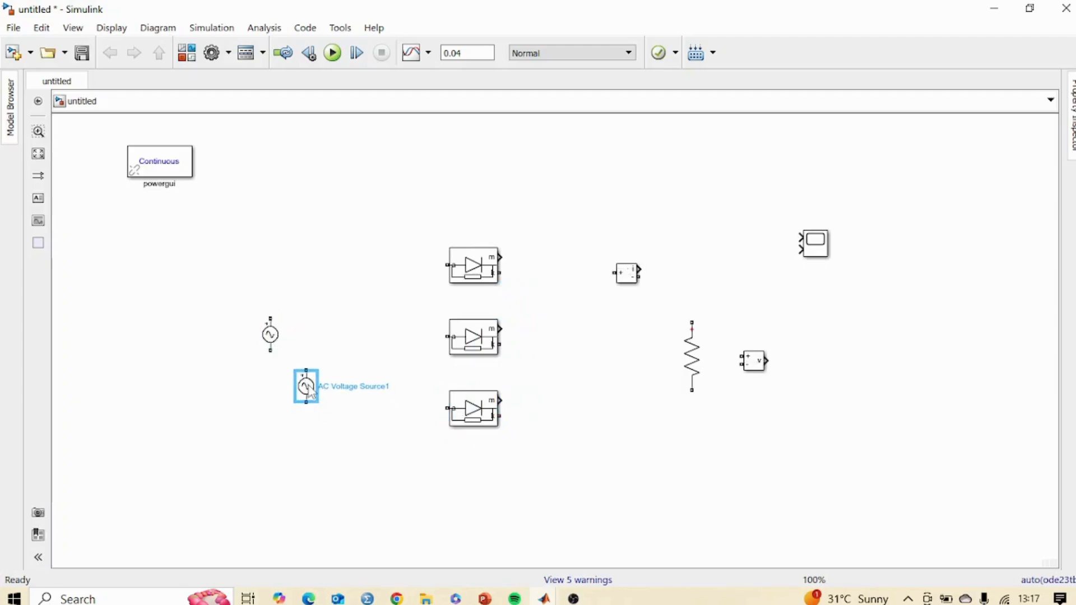
left_click(351, 421)
key("ctrl+v")
left_click_drag(351, 433, 339, 417)
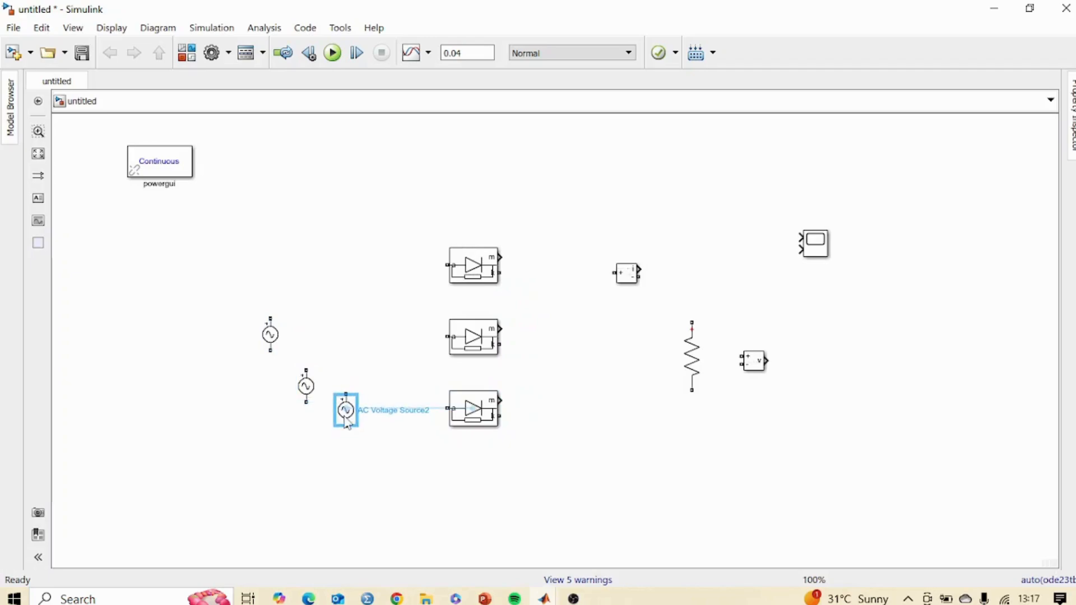
- Wire the positive terminal of each AC source to its own diode's anode and lower the third source slightly
left_click_drag(271, 317, 448, 265)
left_click_drag(306, 370, 447, 337)
mouse_move(346, 394)
left_mouse_down()
mouse_move(446, 408)
mouse_move(346, 410)
mouse_move(346, 434)
left_mouse_up()
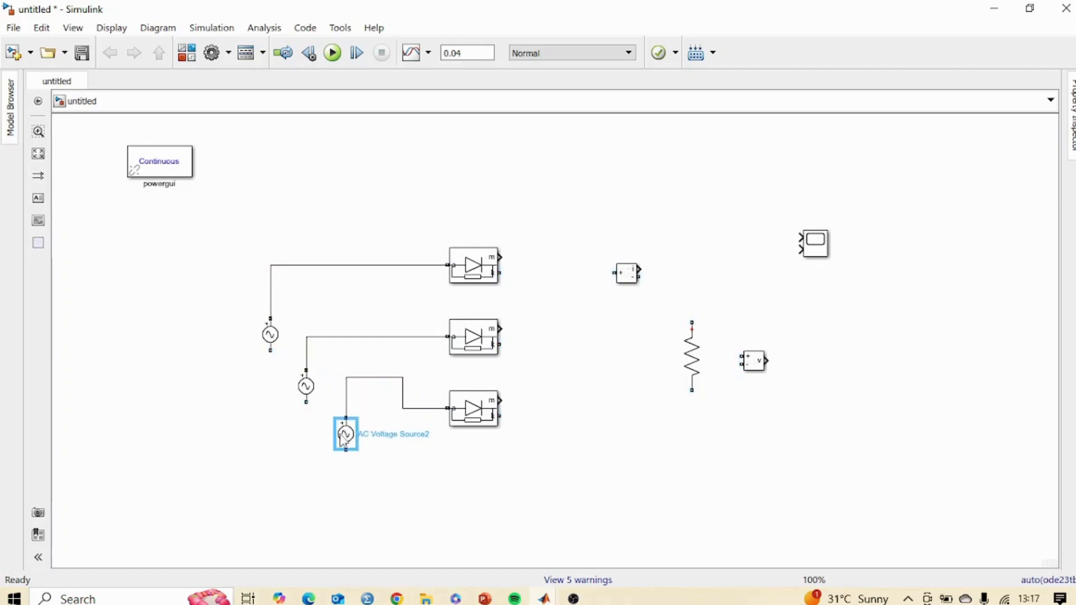
- Check the first AC source's parameters and set the second AC source's phase to 120 degrees
double_click(270, 335)
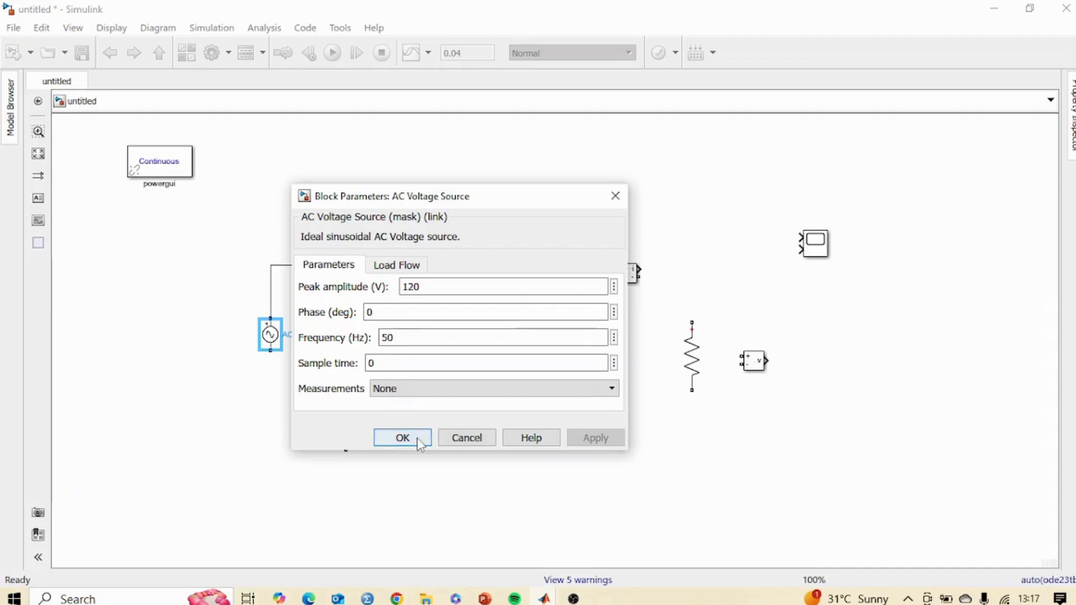
left_click(415, 438)
left_click(307, 395)
double_click(306, 394)
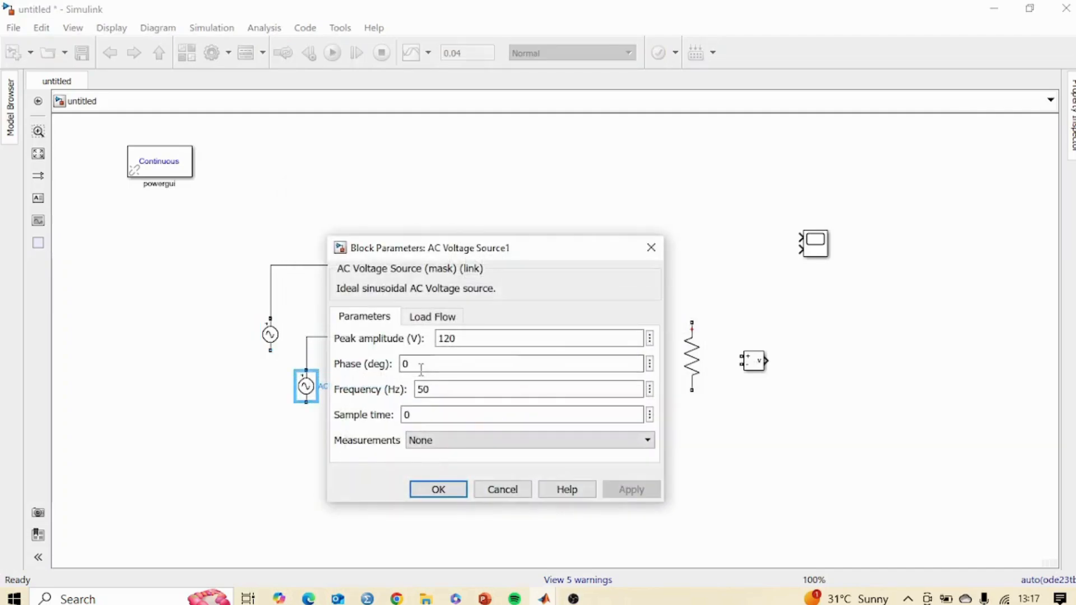
double_click(426, 365)
type("12")
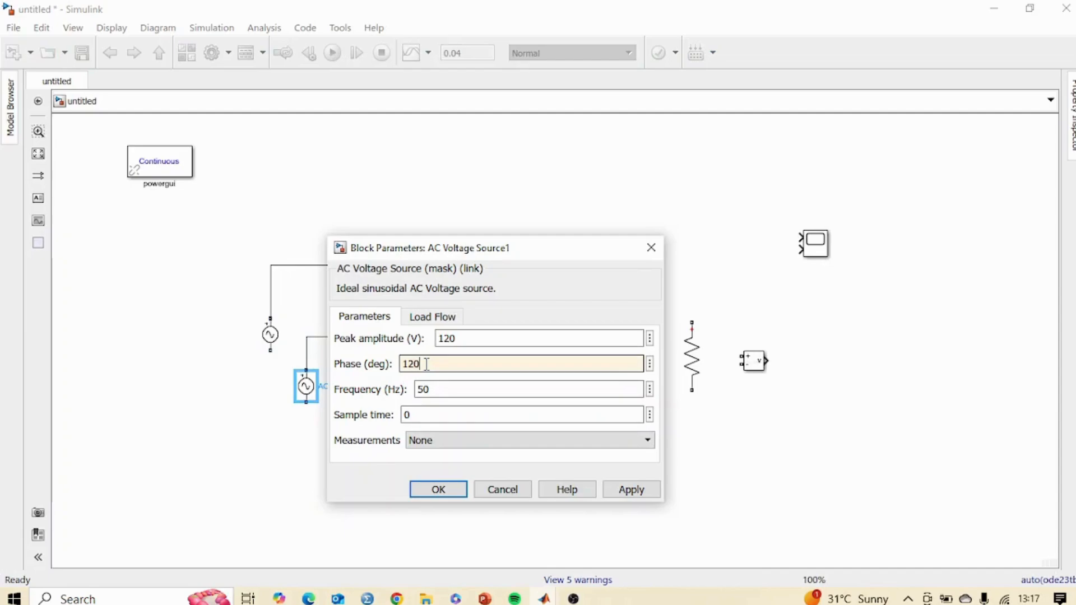
left_click(438, 490)
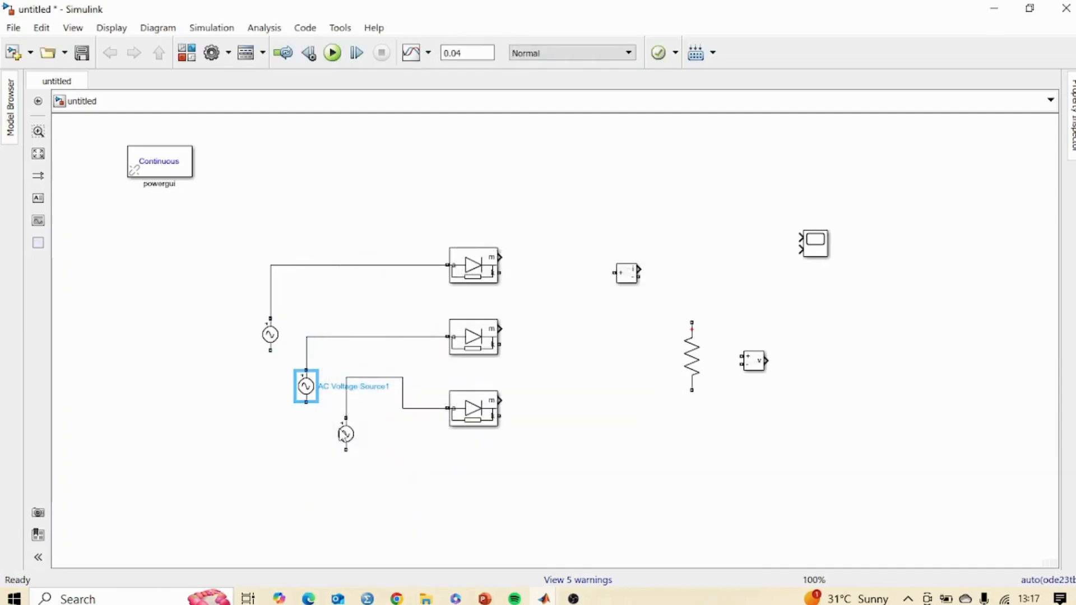
- Set the third AC source's phase to 240 degrees
left_click(346, 436)
double_click(346, 437)
double_click(449, 411)
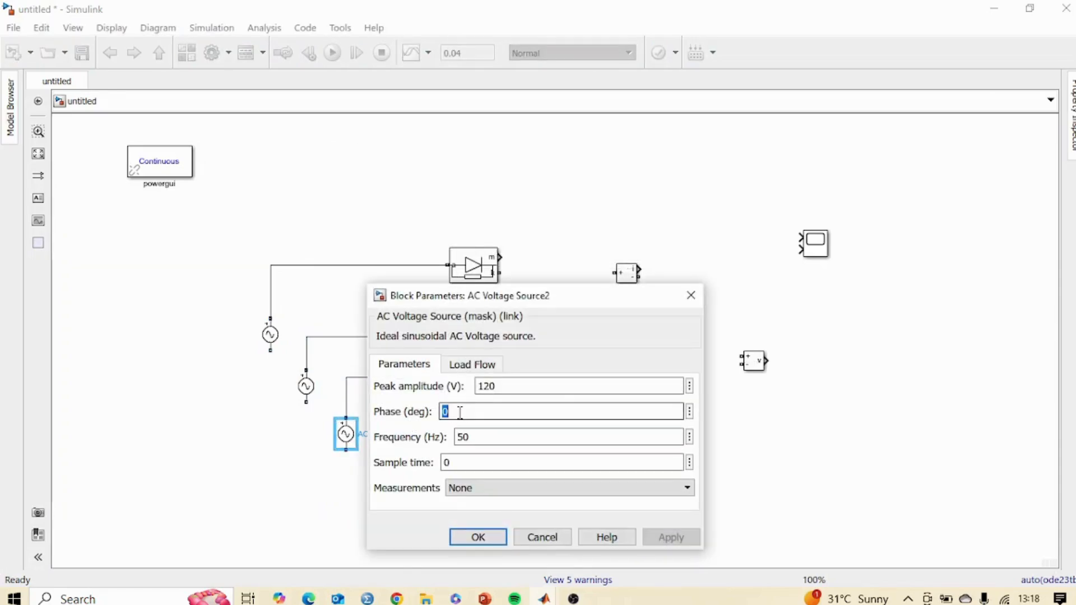
type("240")
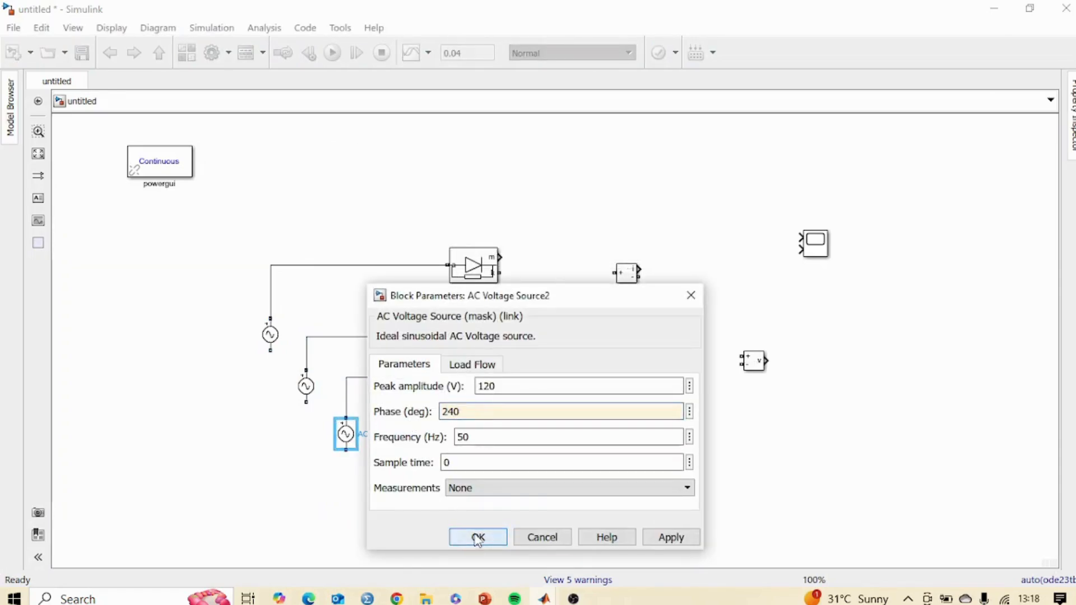
left_click(478, 537)
- Join the three diode cathodes on a common line and connect it through the current measurement to the resistor's upper terminal
left_click_drag(502, 274, 501, 417)
mouse_move(509, 363)
left_mouse_down()
mouse_move(533, 363)
mouse_move(547, 344)
left_mouse_up()
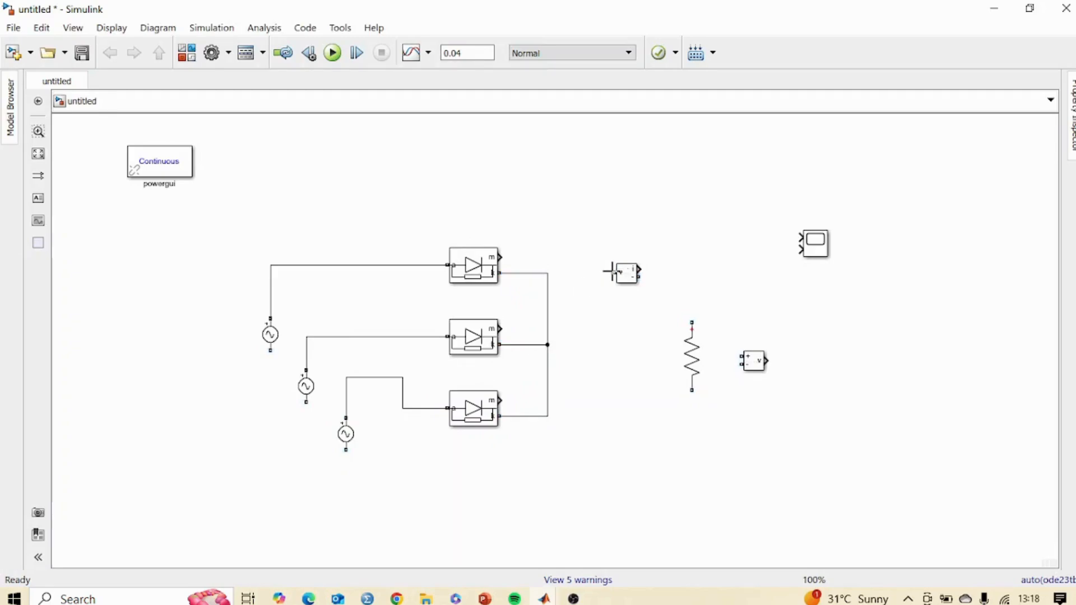
left_click_drag(614, 273, 547, 273)
left_click_drag(639, 276, 692, 324)
- Connect the negative terminals of all AC sources to the resistor's lower end and wire the voltage measurement across the resistor
left_click_drag(271, 351, 345, 450)
left_click_drag(306, 403, 306, 467)
left_click_drag(685, 391, 346, 467)
left_click_drag(742, 357, 693, 404)
- Wire the current and voltage measurement outputs to the Scope, and run the simulation to view the resistive-load waveforms
left_click_drag(639, 270, 800, 238)
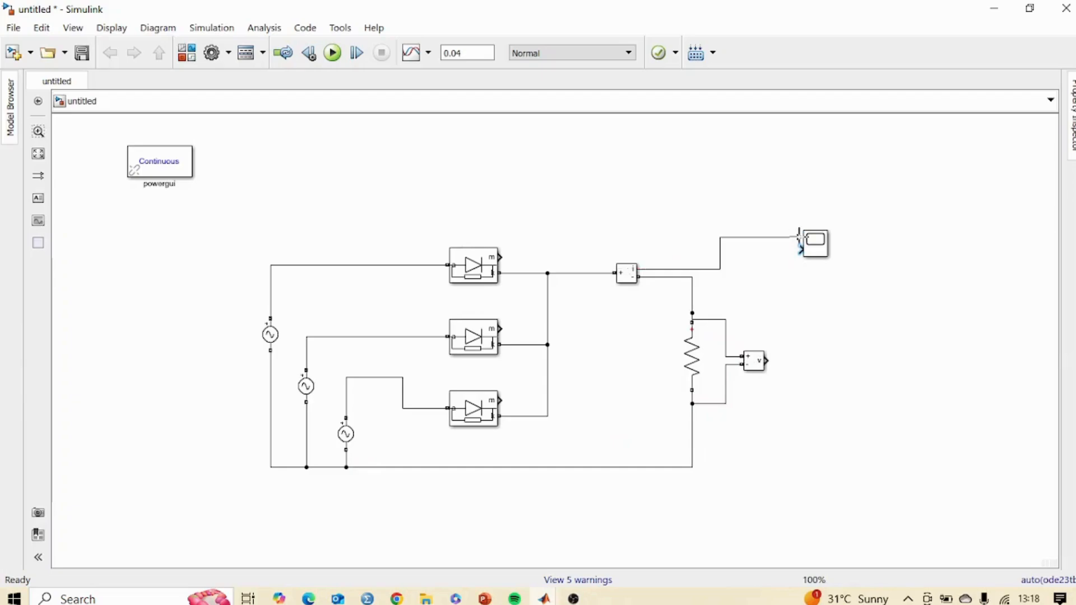
left_click_drag(768, 360, 800, 249)
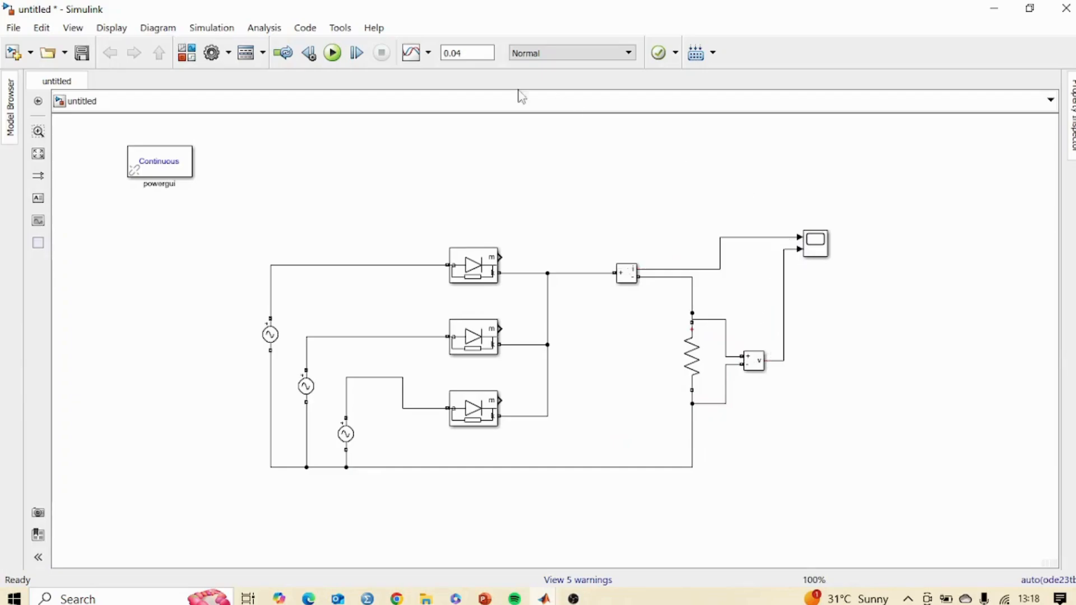
left_click(332, 53)
double_click(816, 244)
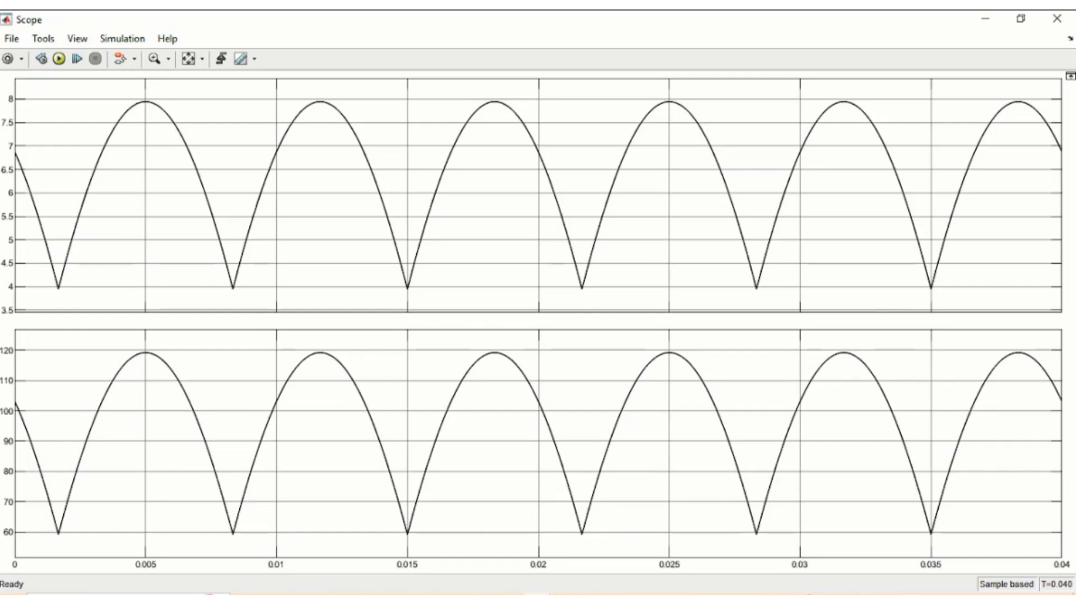
- Change the load's branch type to RL and run the simulation to view the waveforms in the Scope
left_click(695, 359)
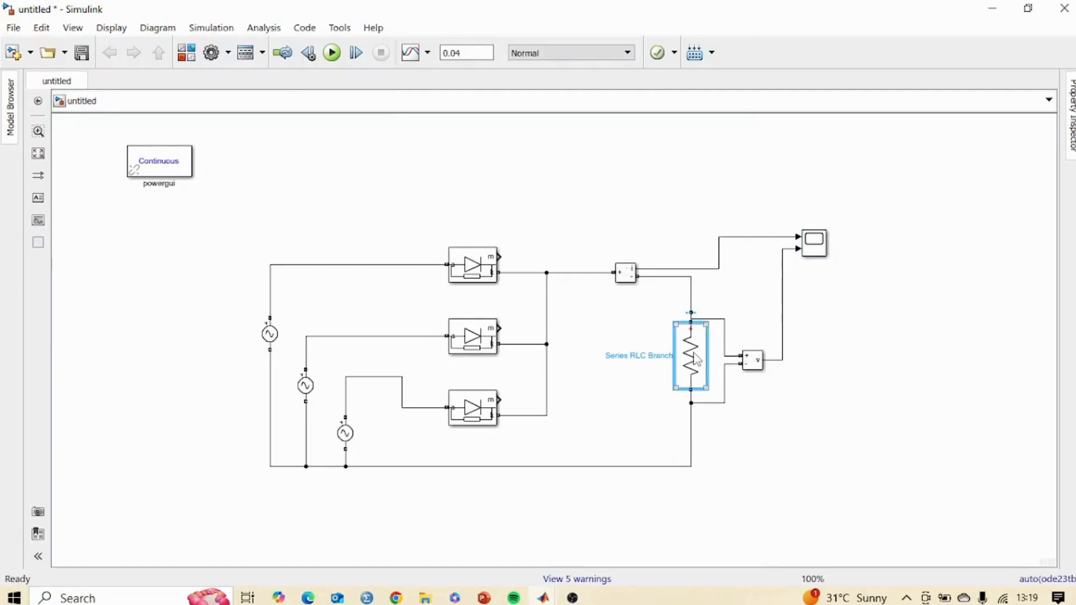
double_click(695, 359)
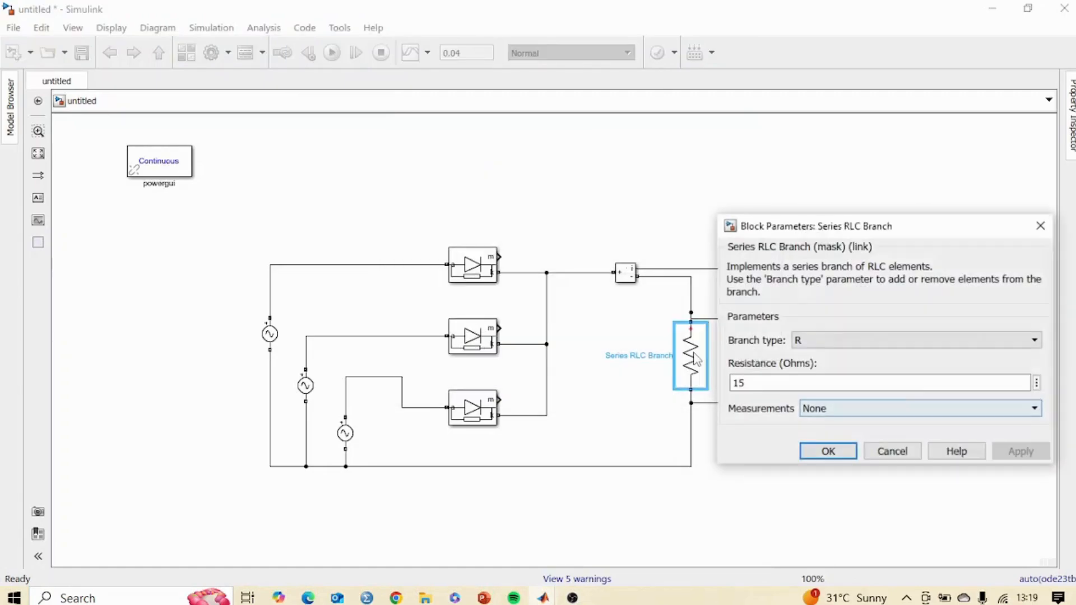
left_click(824, 340)
left_click(807, 408)
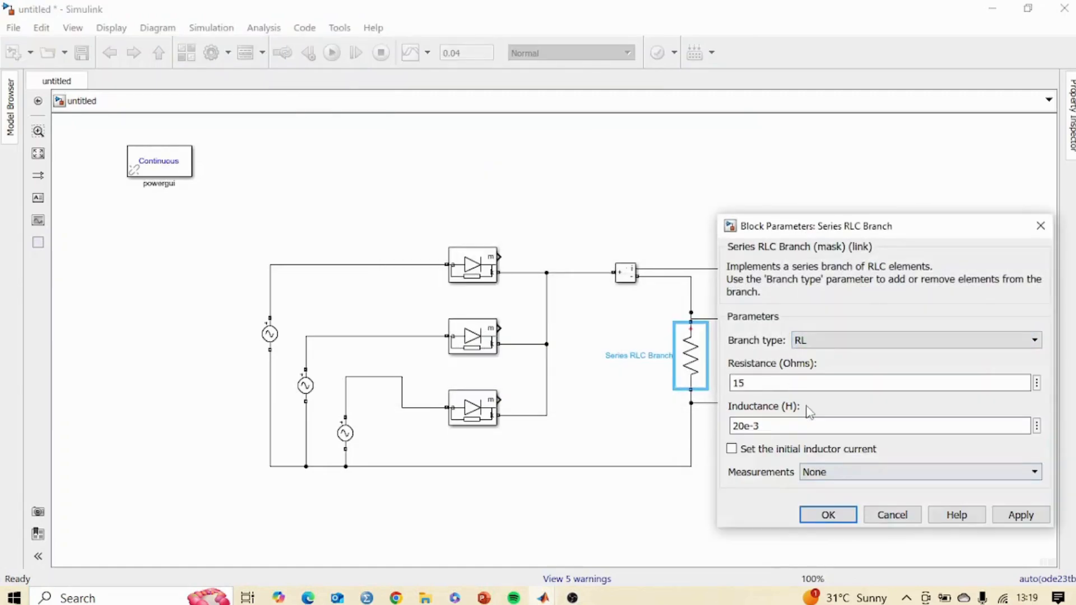
left_click(824, 516)
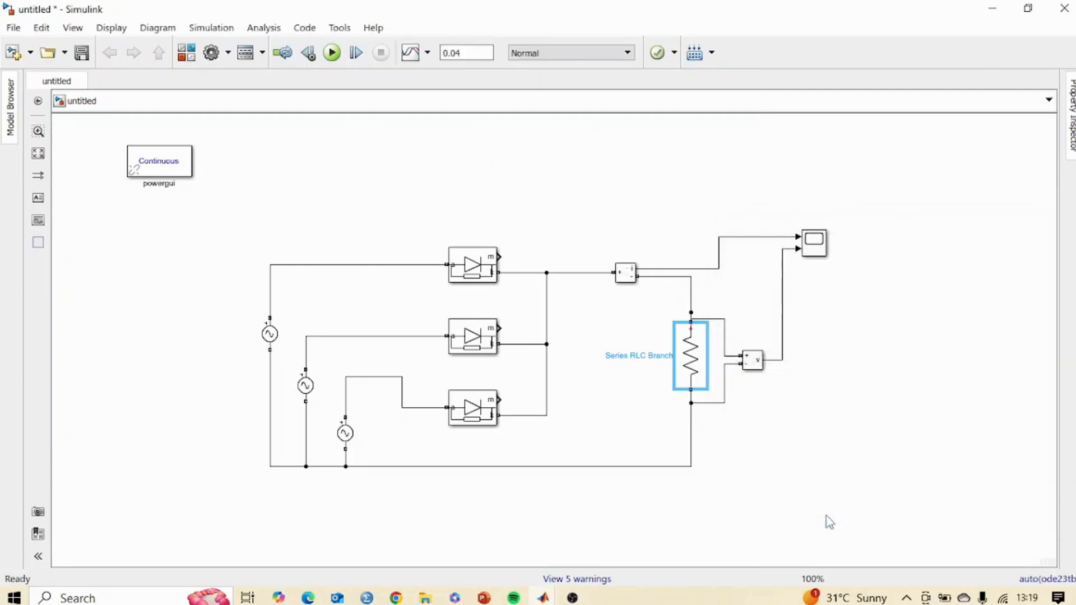
left_click(332, 53)
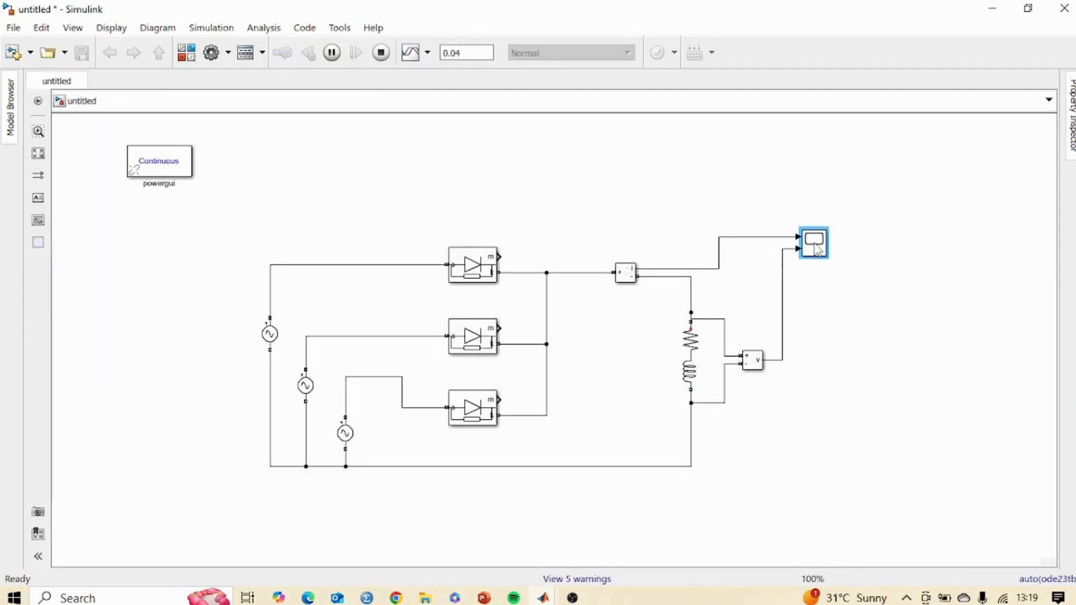
double_click(814, 244)
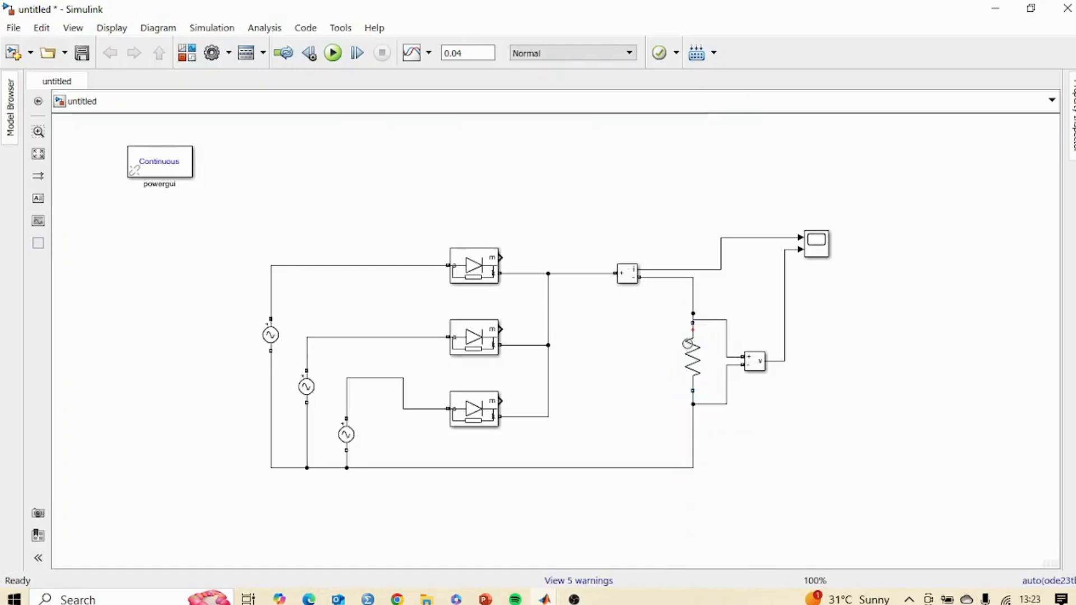
- Duplicate the load resistor and connect the copy between the common diode output line and the return line
left_click(695, 359)
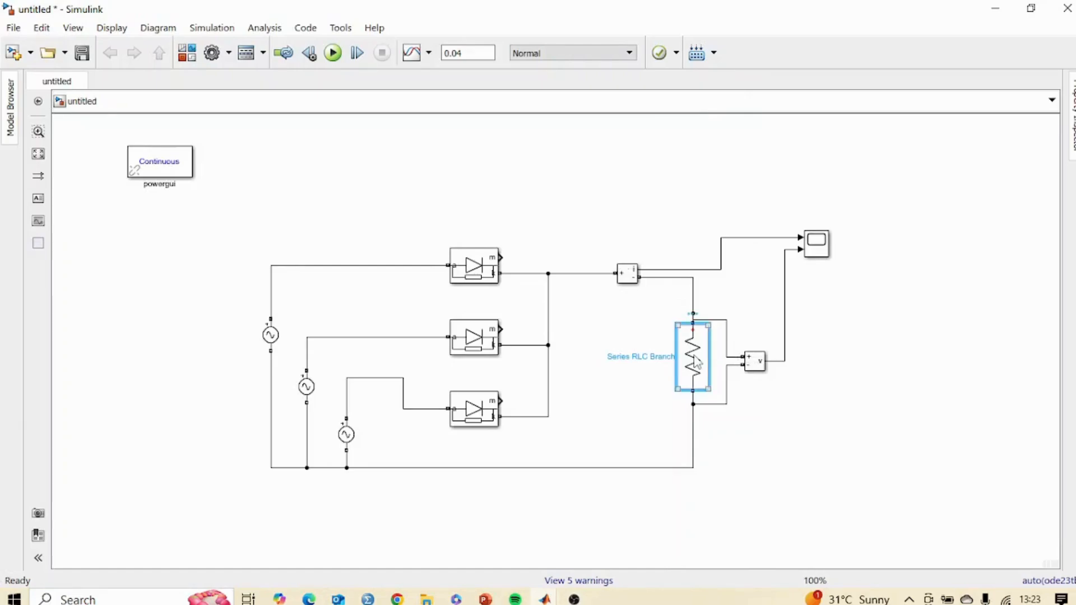
left_click(595, 363)
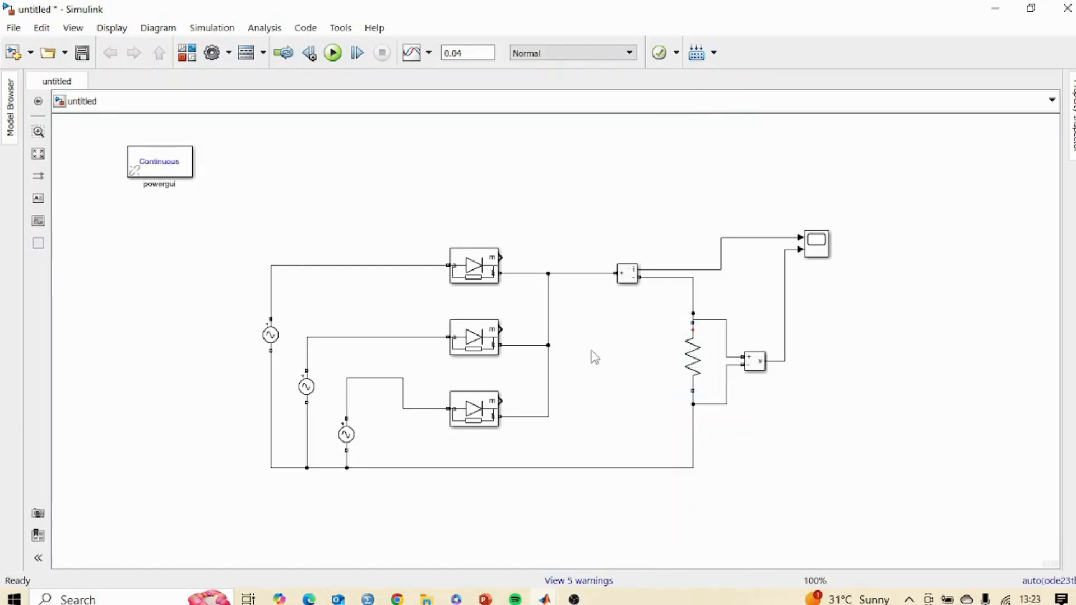
key("ctrl+v")
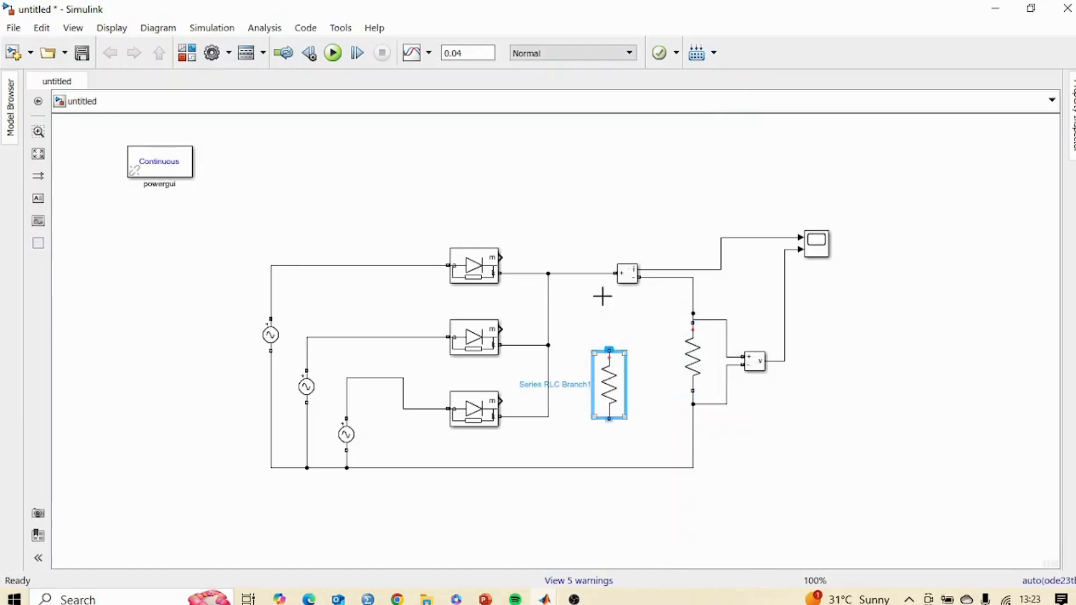
left_click_drag(602, 297, 602, 273)
left_click_drag(617, 383, 589, 467)
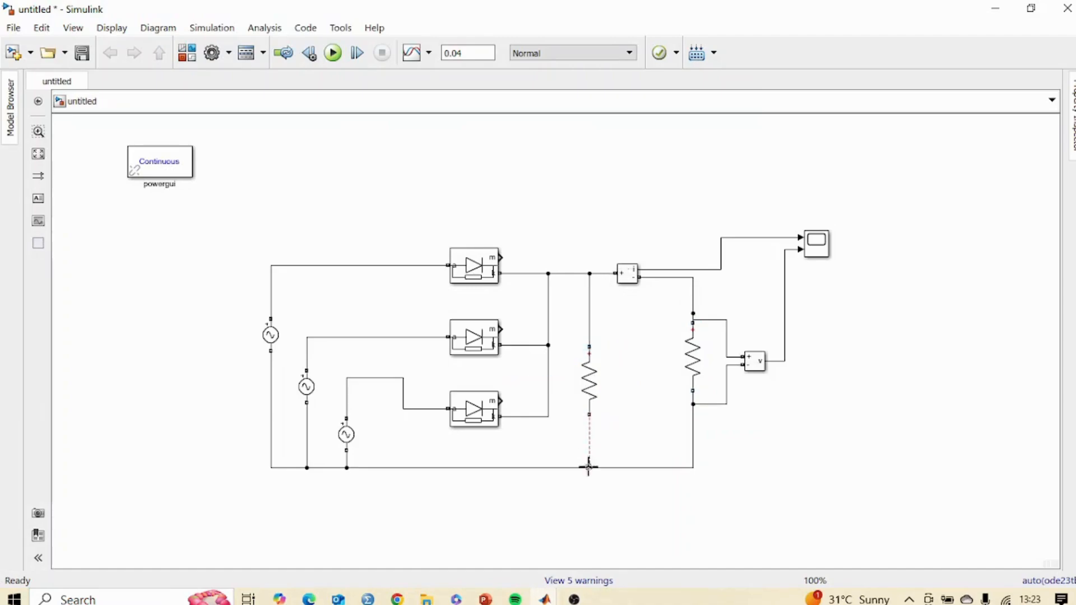
- Change the copied branch to type C with a capacitance of 1e-3 F, and run the simulation to view the Scope
double_click(593, 390)
left_click(721, 367)
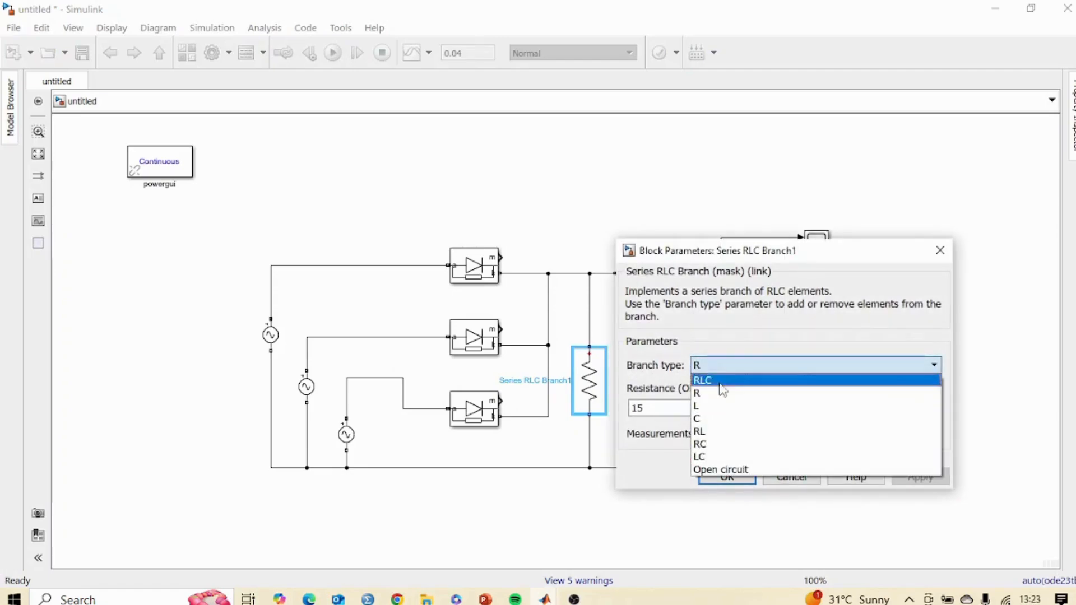
left_click(701, 418)
double_click(681, 407)
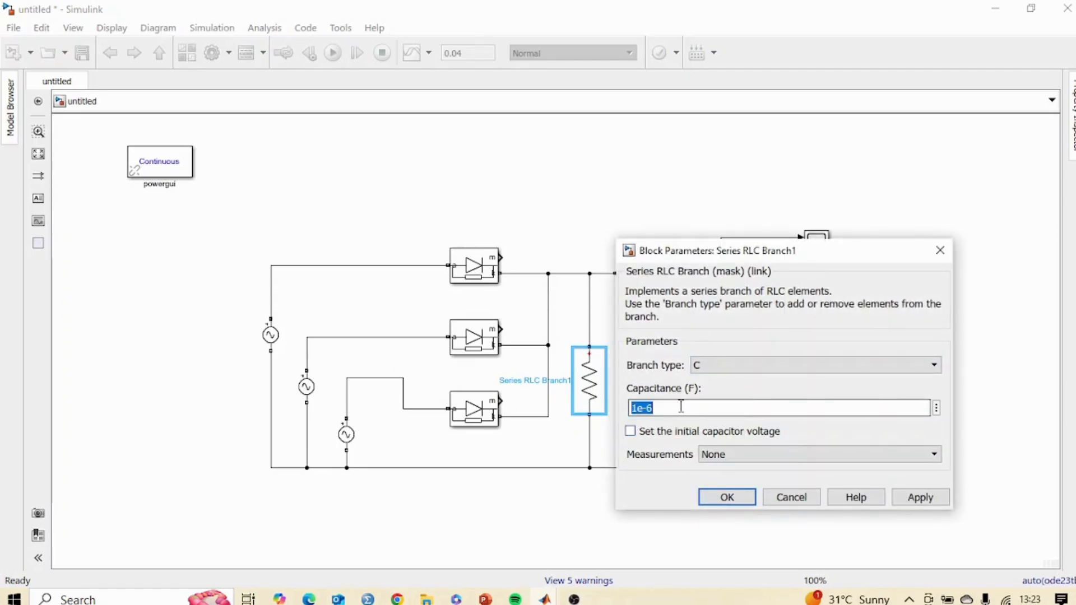
left_click(681, 407)
key("BackSpace")
type("3")
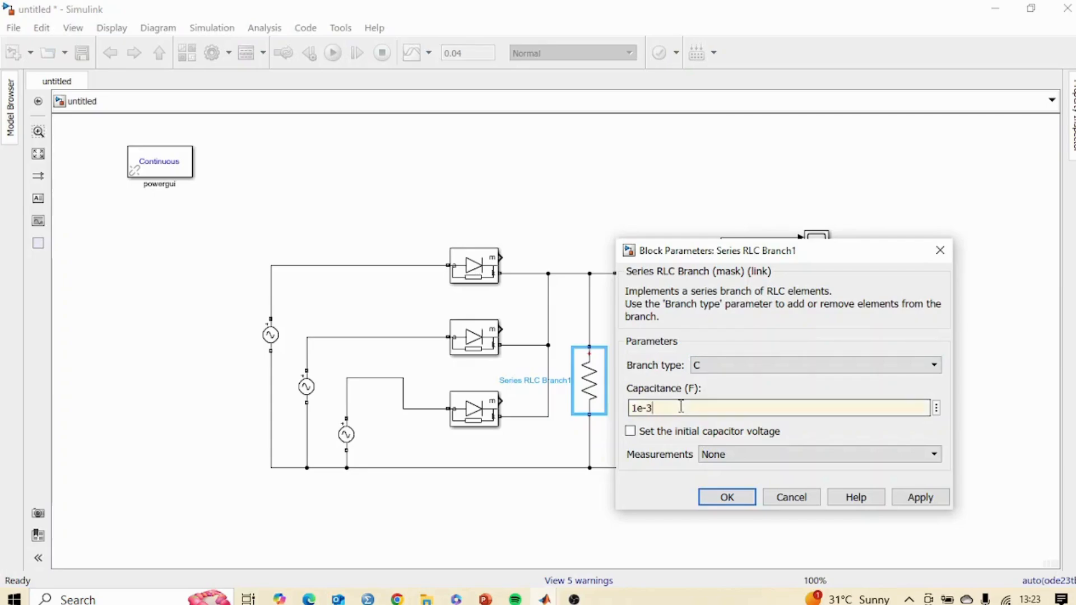
left_click(728, 497)
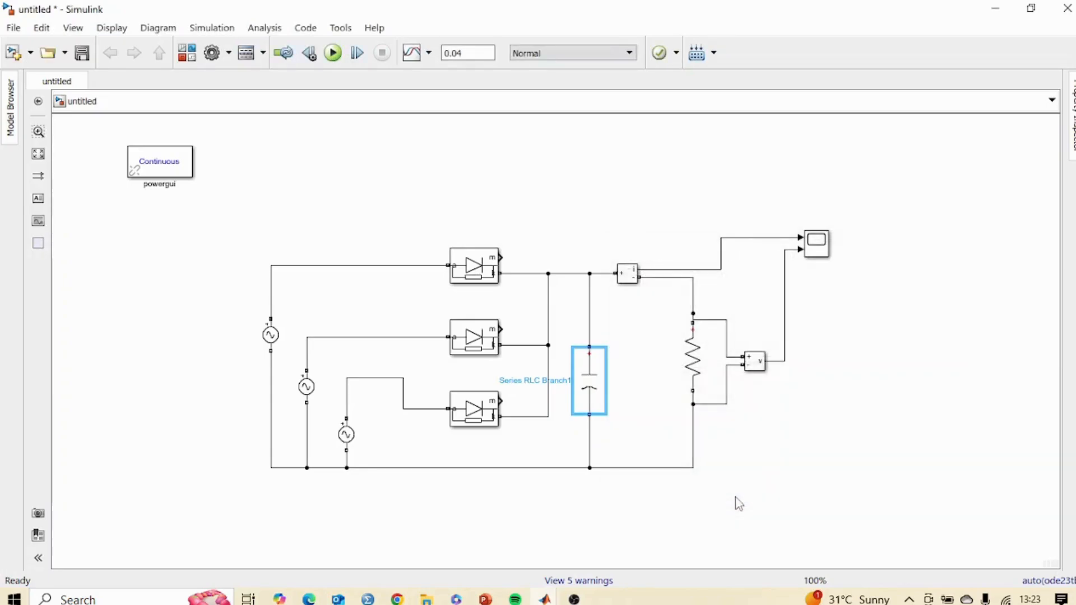
left_click(335, 56)
double_click(820, 255)
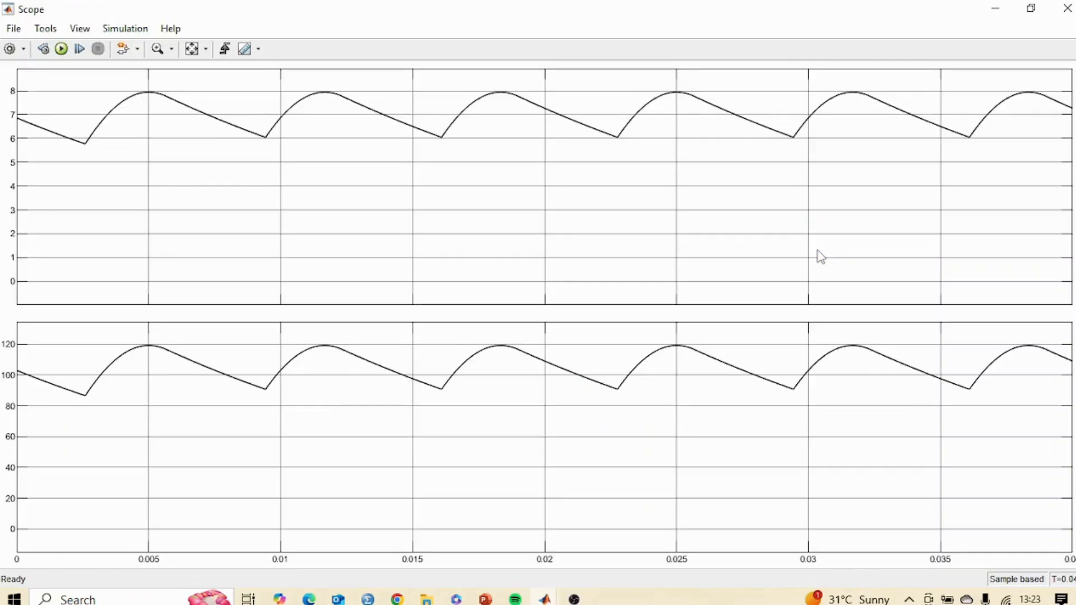